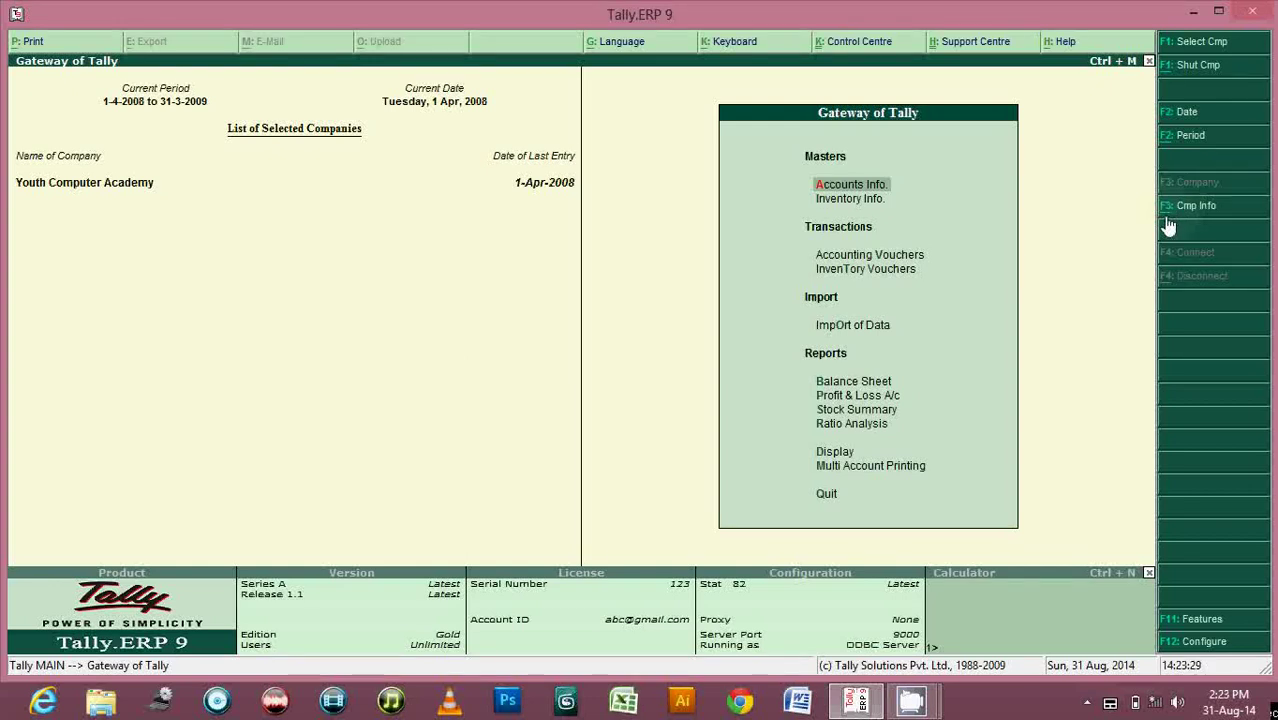
Start a new company through Company Info's Create Company option.
{"action": "left_click", "coordinate": [1169, 224]}
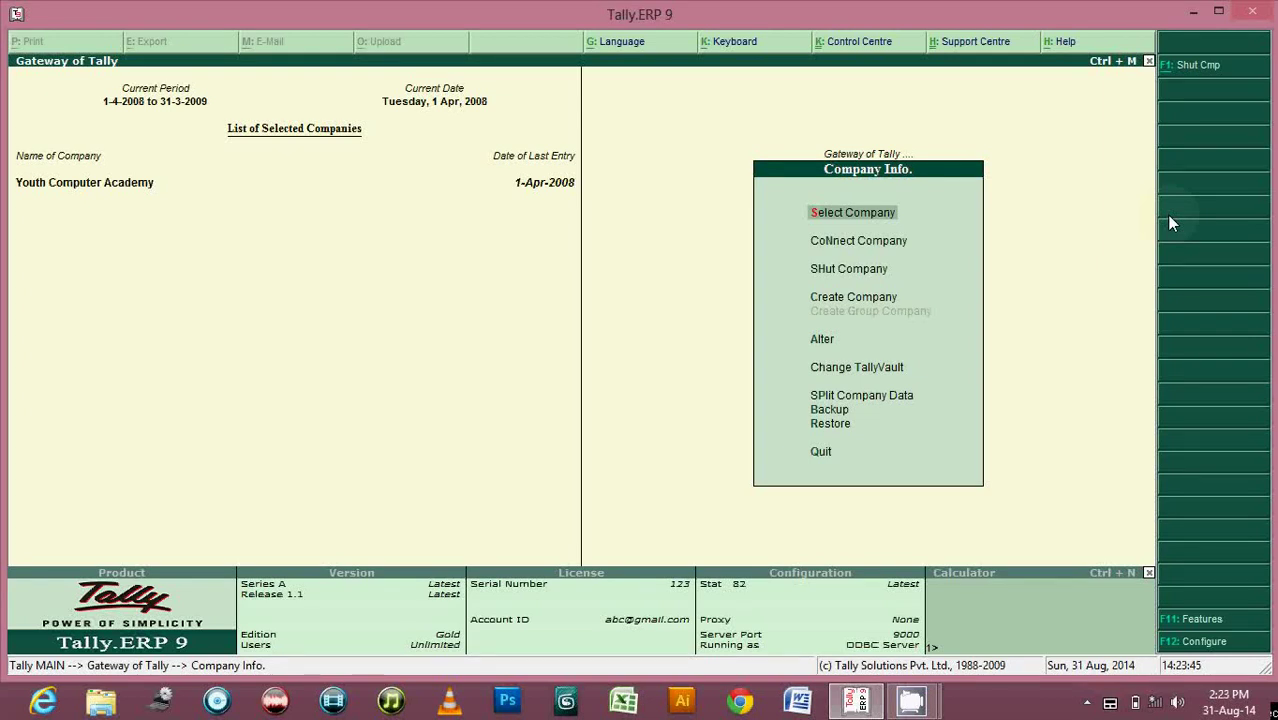
{"action": "key", "text": "Escape"}
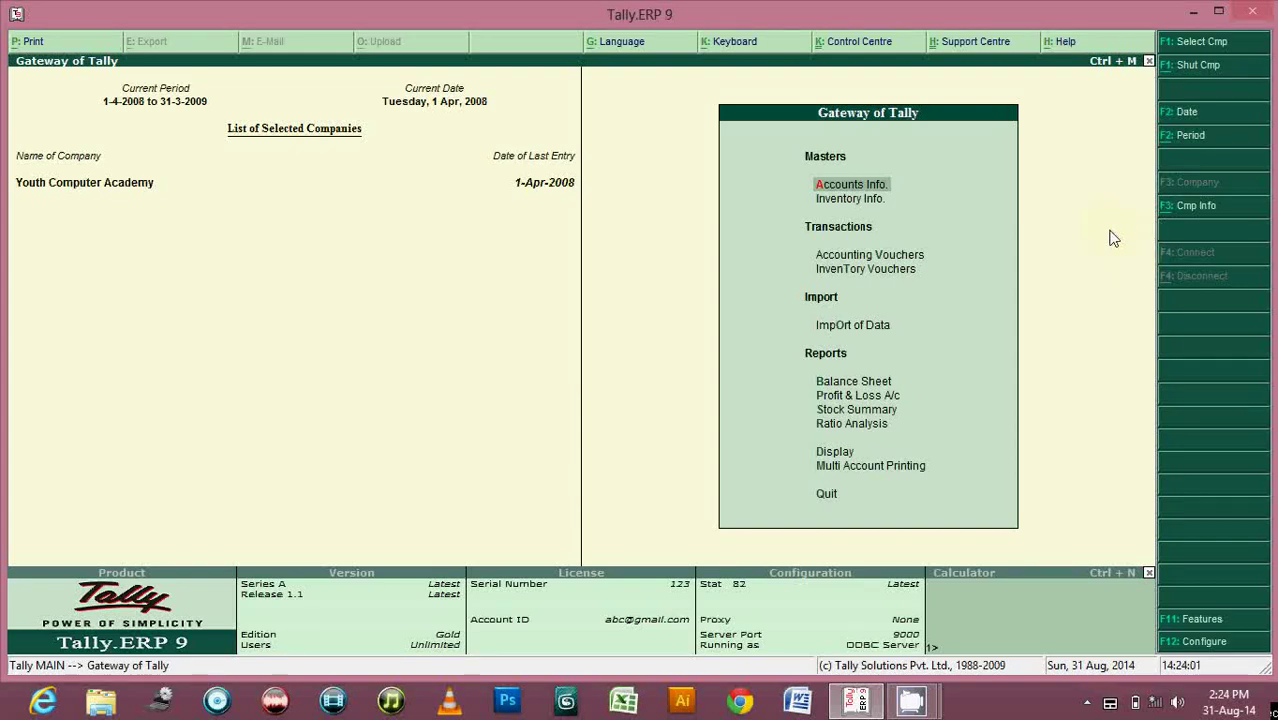
{"action": "left_click", "coordinate": [1196, 206]}
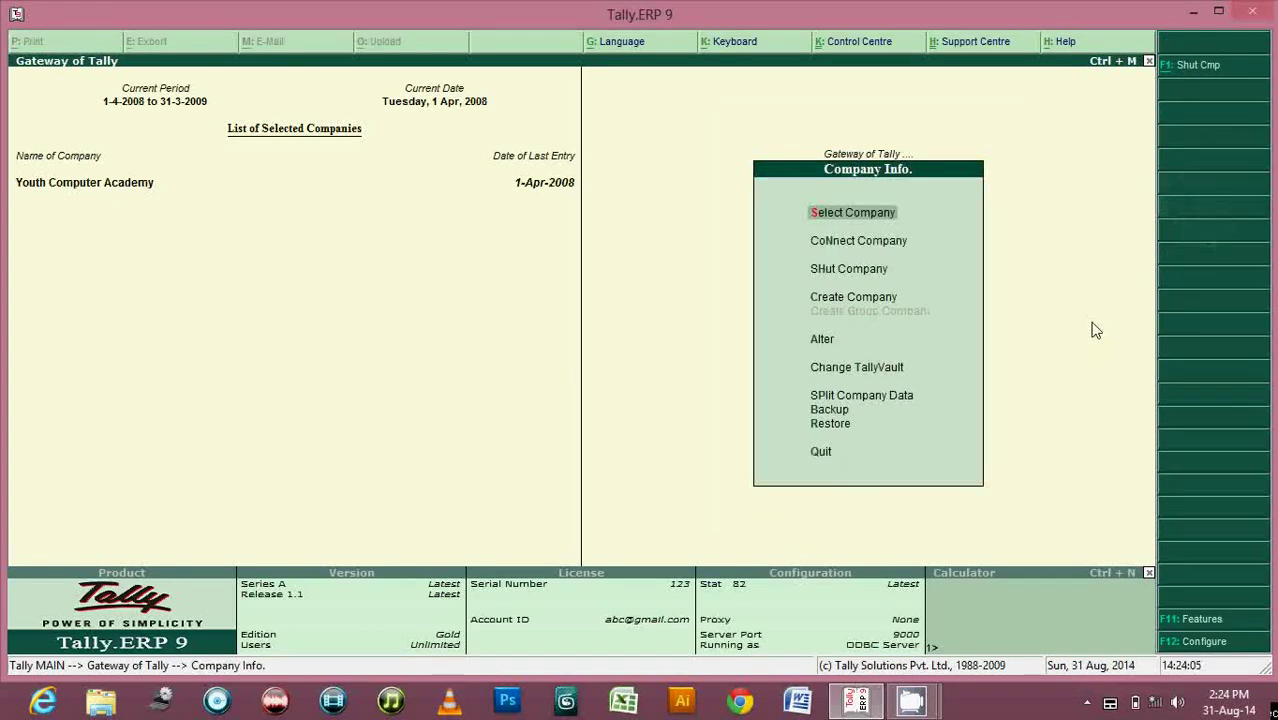
{"action": "key", "text": "Down"}
{"action": "key", "text": "Down"}
{"action": "key", "text": "Down"}
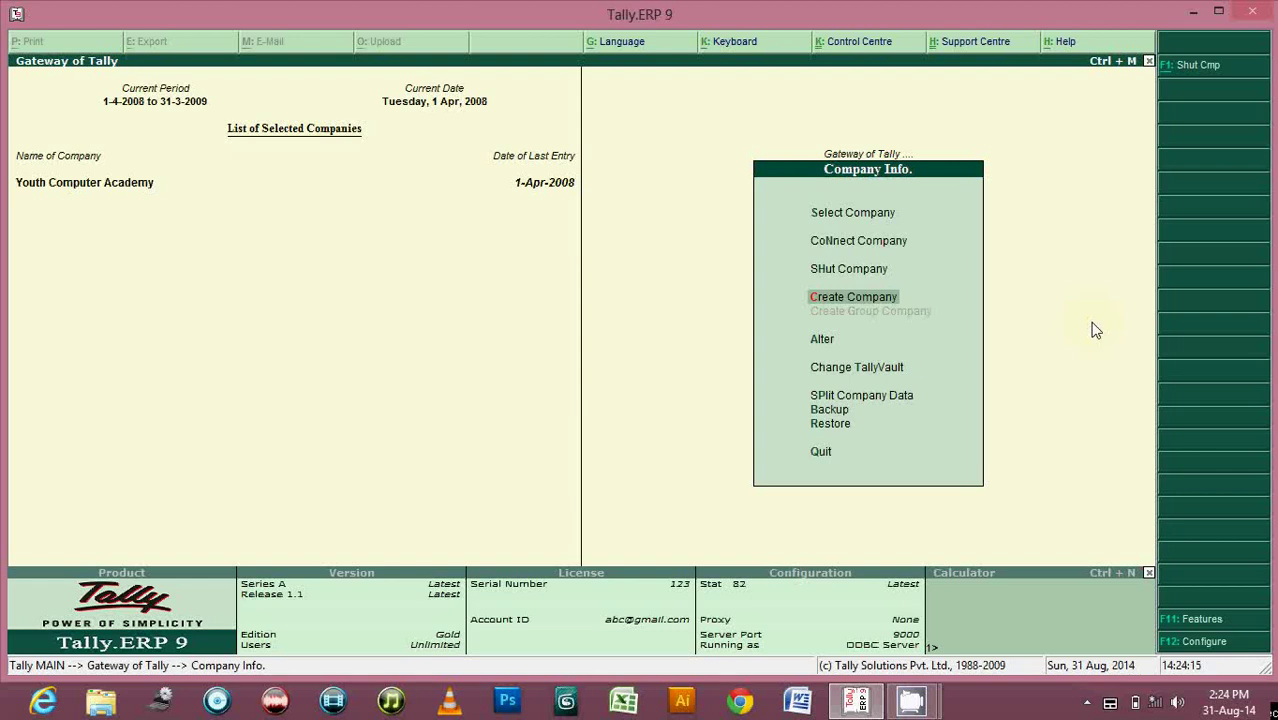
{"action": "key", "text": "Return"}
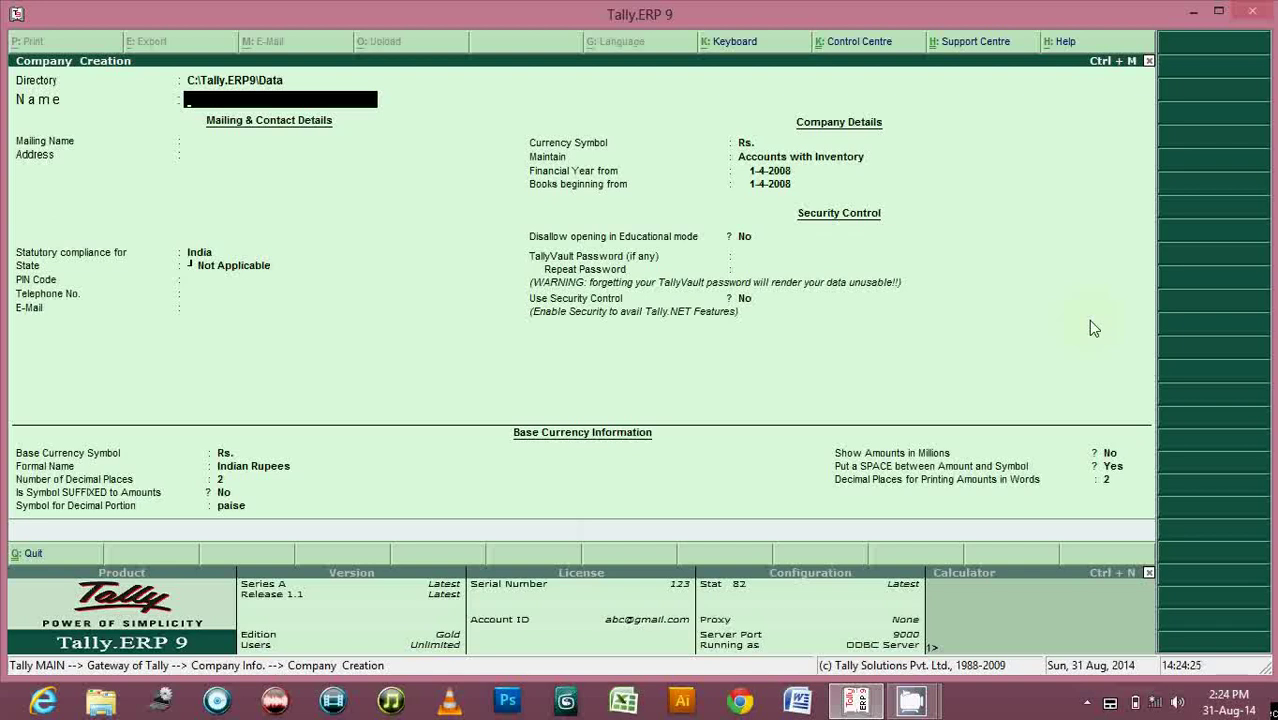
Name the company Hello Guys, keep it as mailing name, and enter the company's address.
{"action": "type", "text": "Hello Guys"}
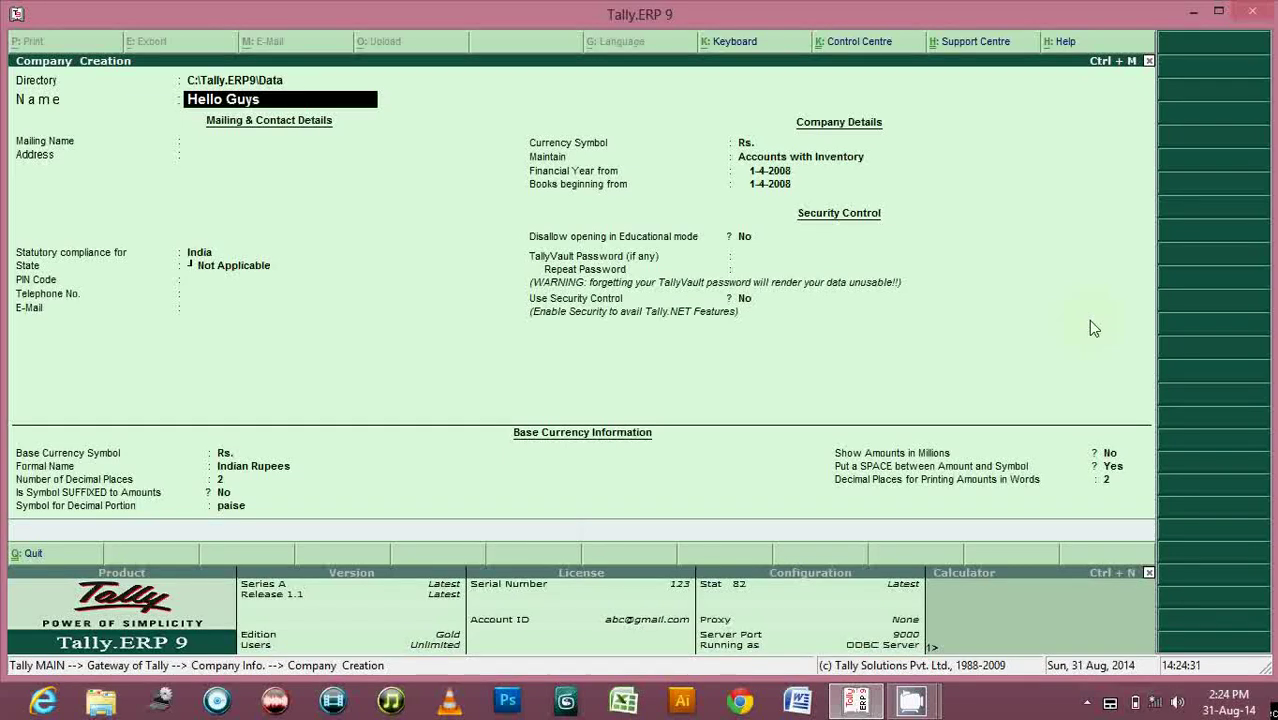
{"action": "key", "text": "Return"}
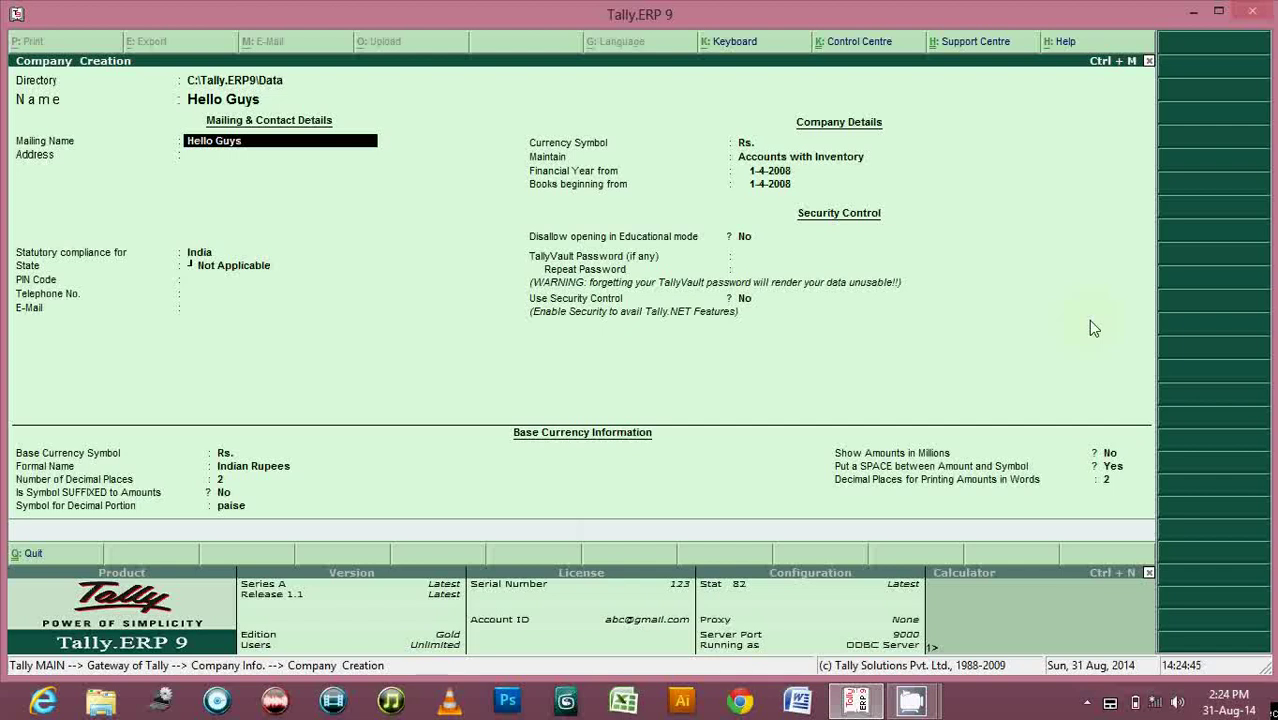
{"action": "key", "text": "Return"}
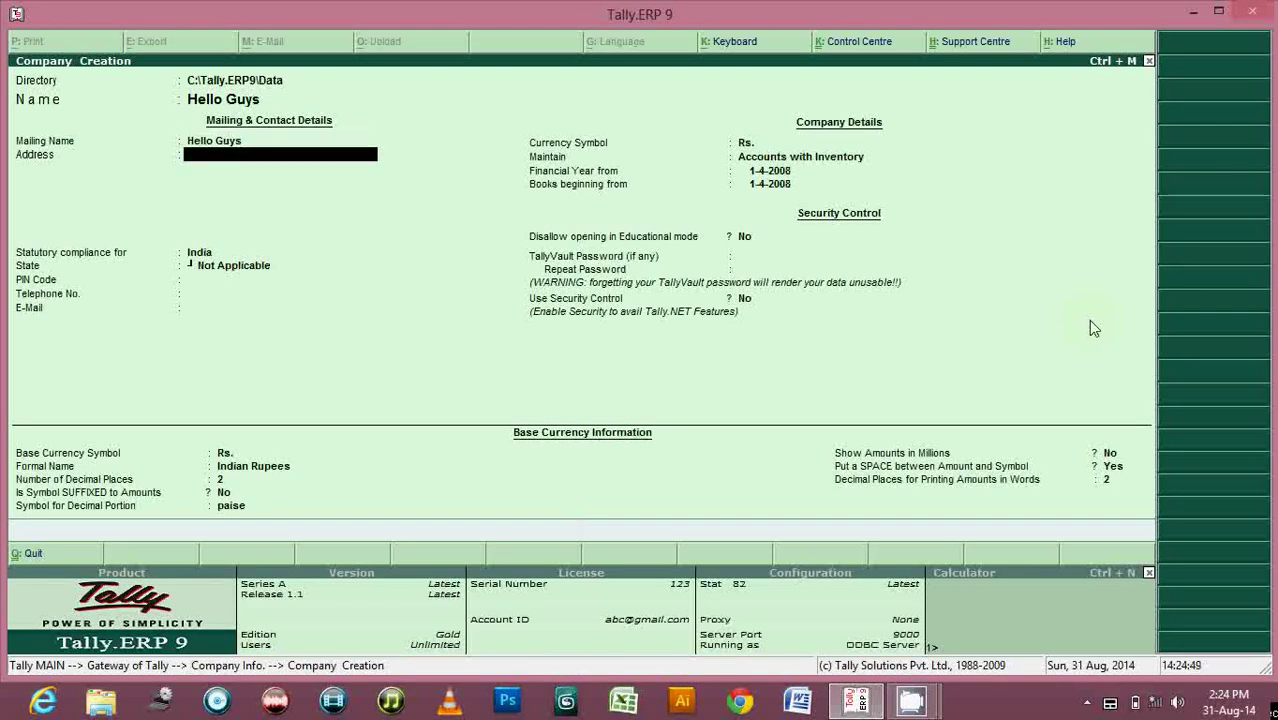
{"action": "type", "text": "Abc Xyz Garden"}
{"action": "key", "text": "Return"}
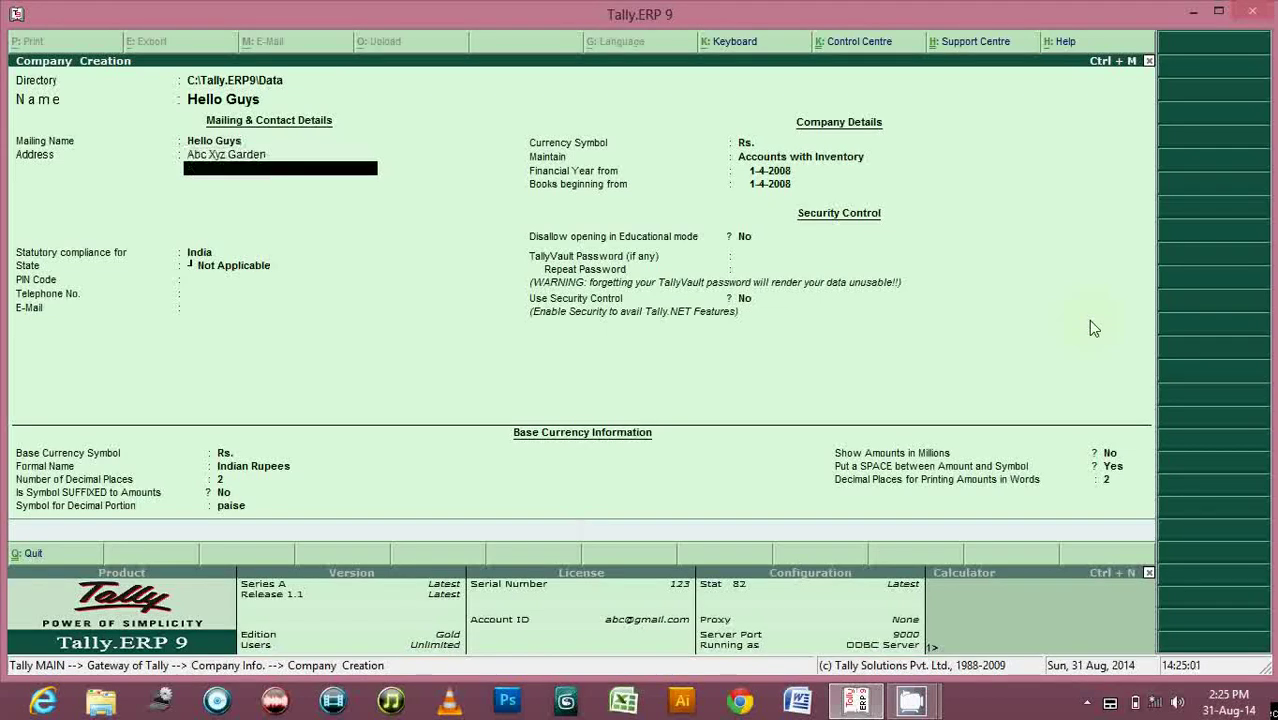
{"action": "key", "text": "Return"}
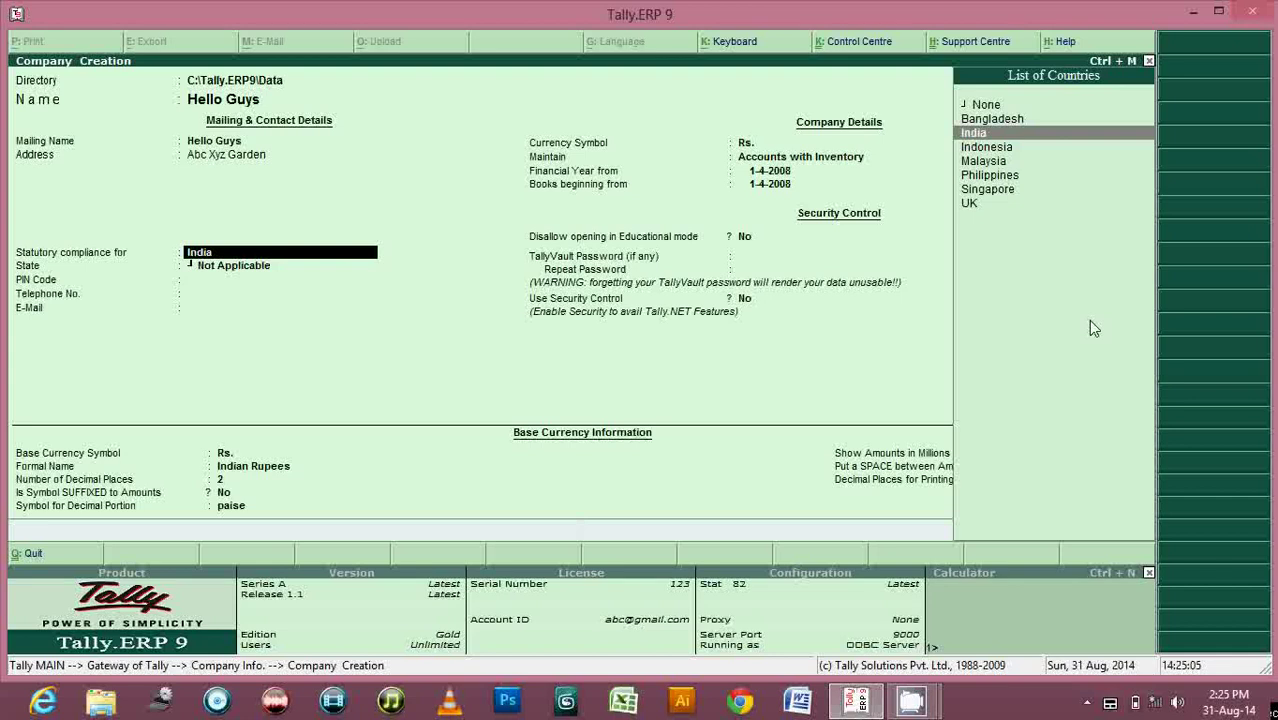
Keep India as the compliance country and select Delhi as the state.
{"action": "key", "text": "Return"}
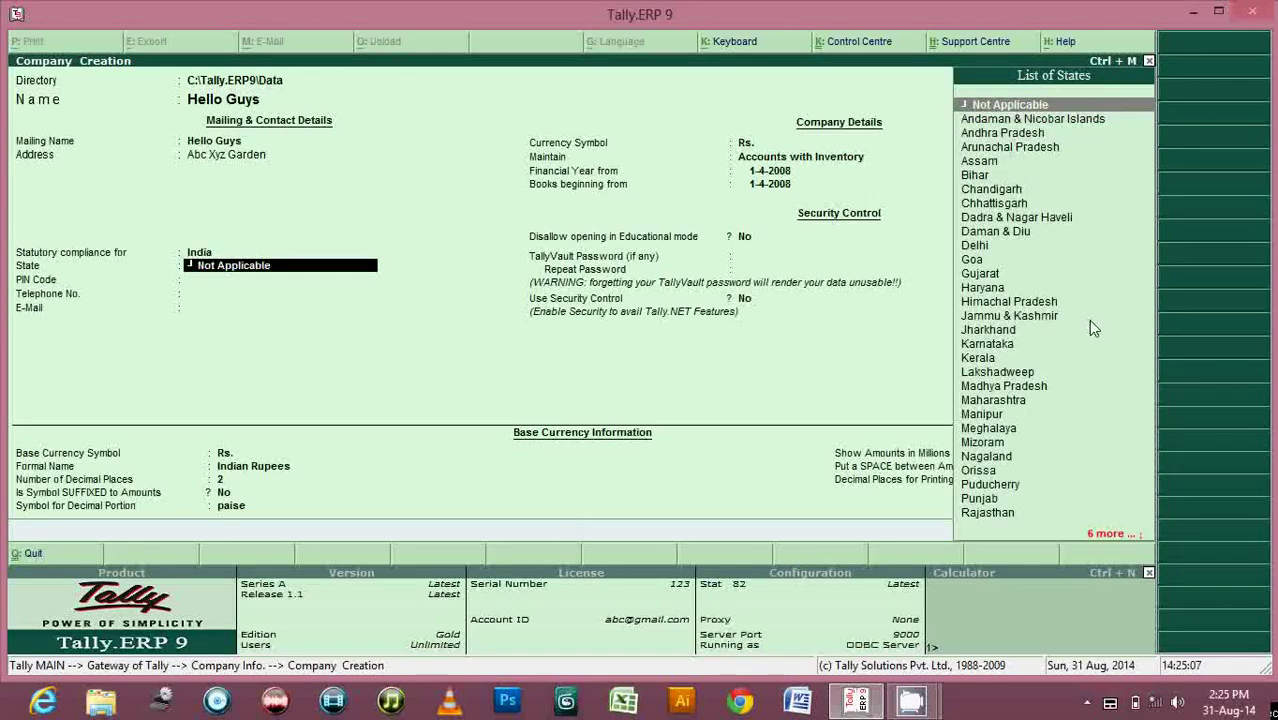
{"action": "type", "text": "D"}
{"action": "key", "text": "Down"}
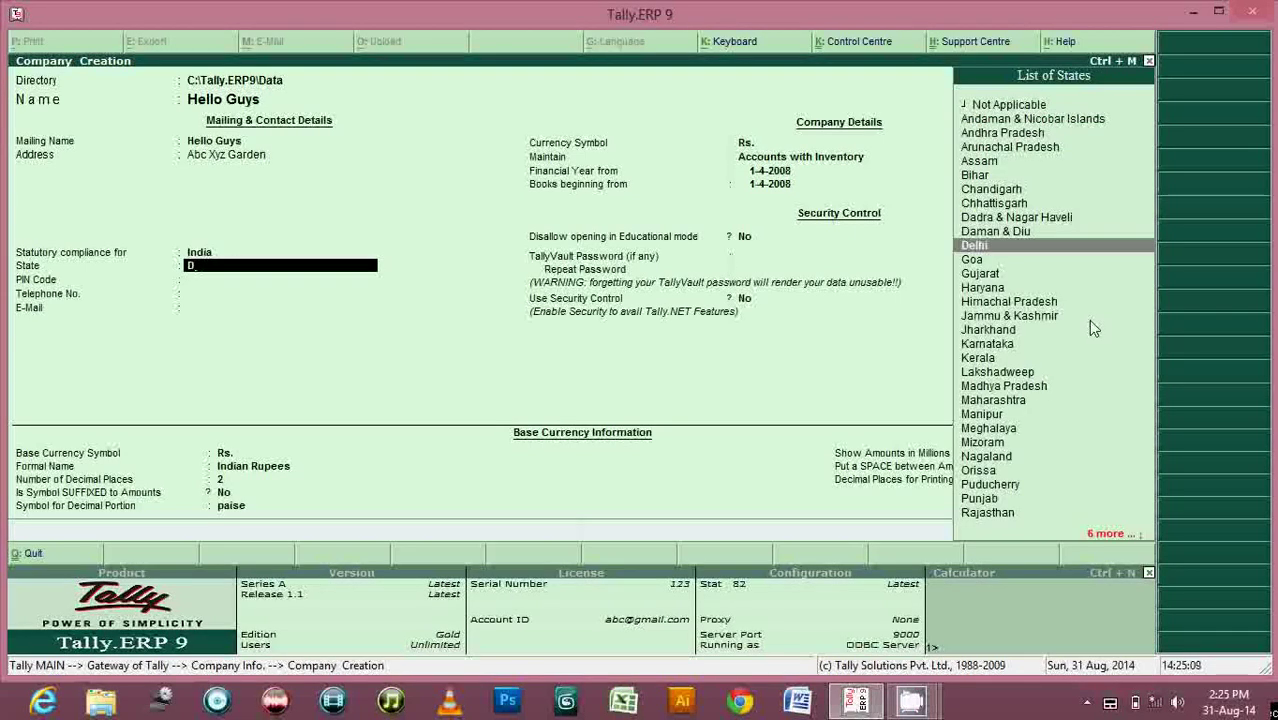
{"action": "key", "text": "Up"}
{"action": "key", "text": "Up"}
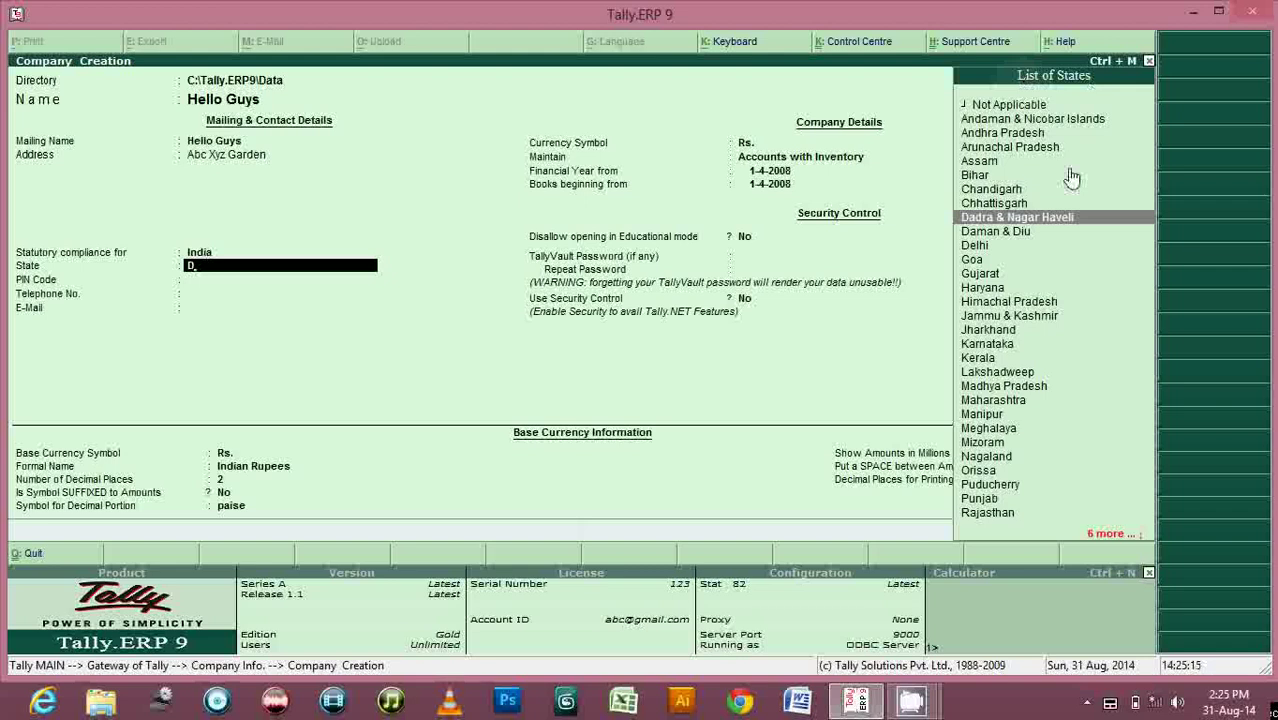
{"action": "key", "text": "Down"}
{"action": "key", "text": "Down"}
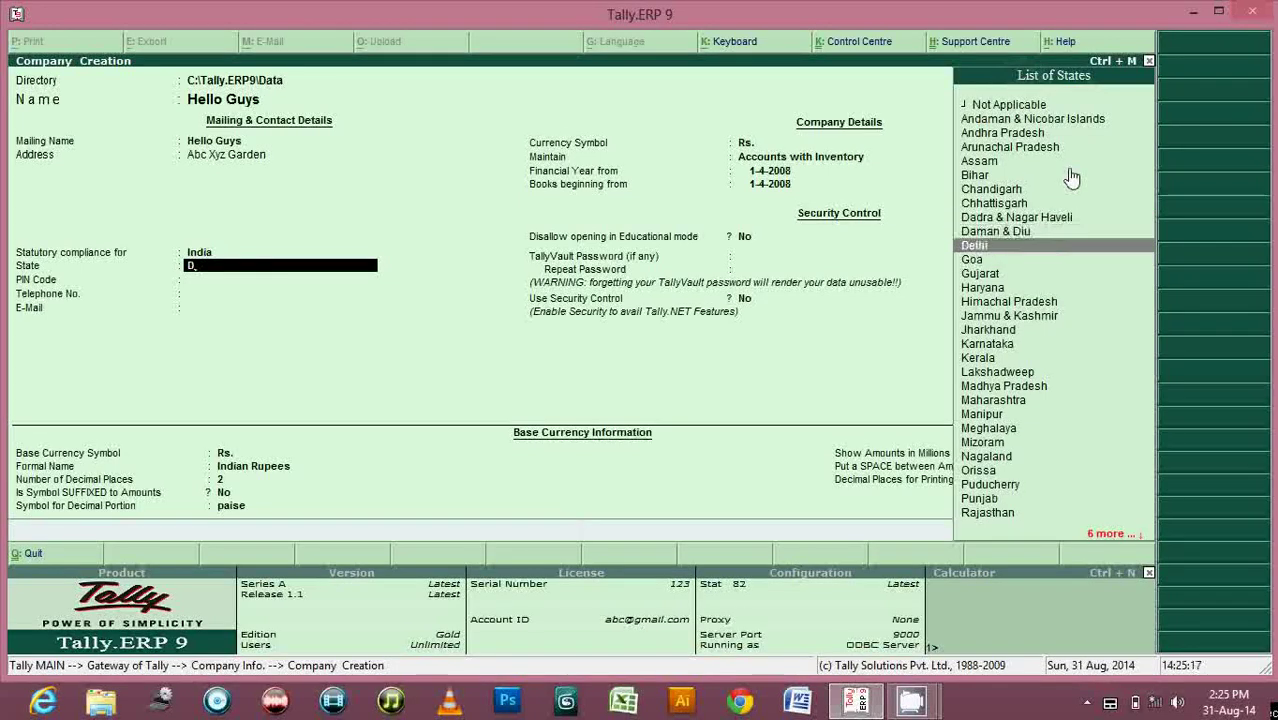
{"action": "key", "text": "Return"}
Fill in the company's PIN code, telephone number and e-mail address.
{"action": "type", "text": "1110"}
{"action": "key", "text": "BackSpace"}
{"action": "key", "text": "BackSpace"}
{"action": "key", "text": "BackSpace"}
{"action": "key", "text": "BackSpace"}
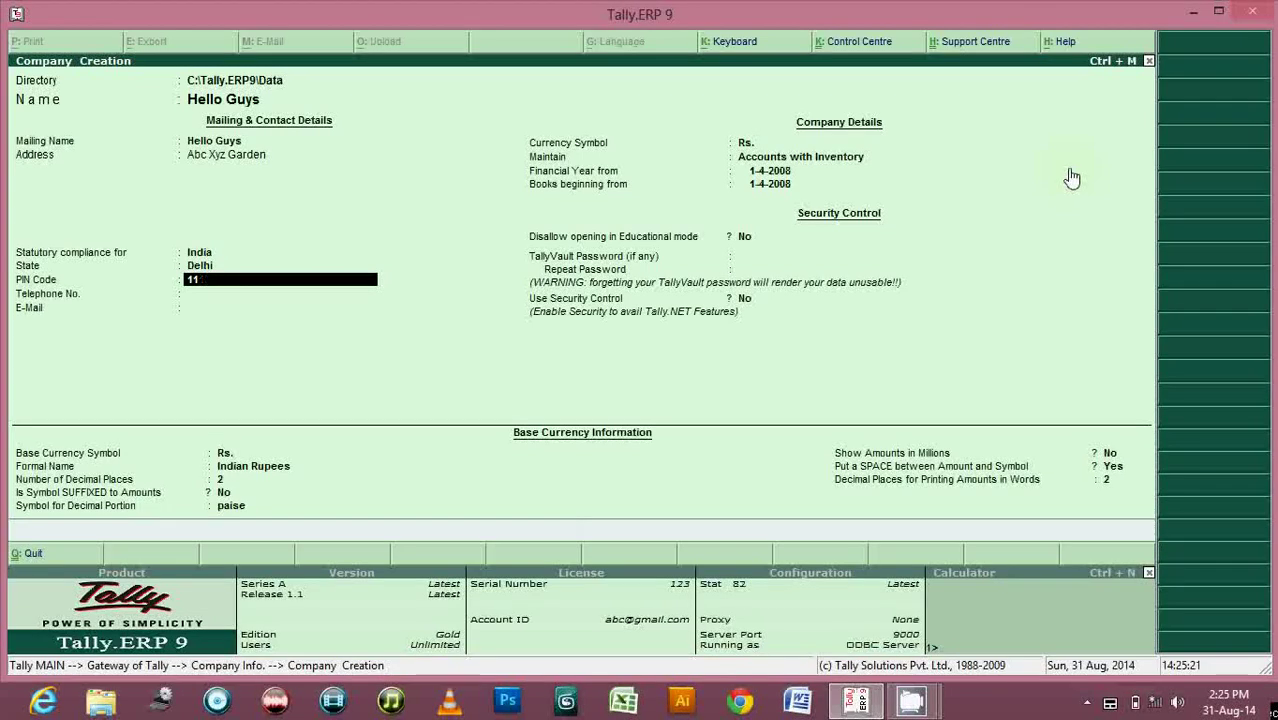
{"action": "type", "text": "110027"}
{"action": "key", "text": "Return"}
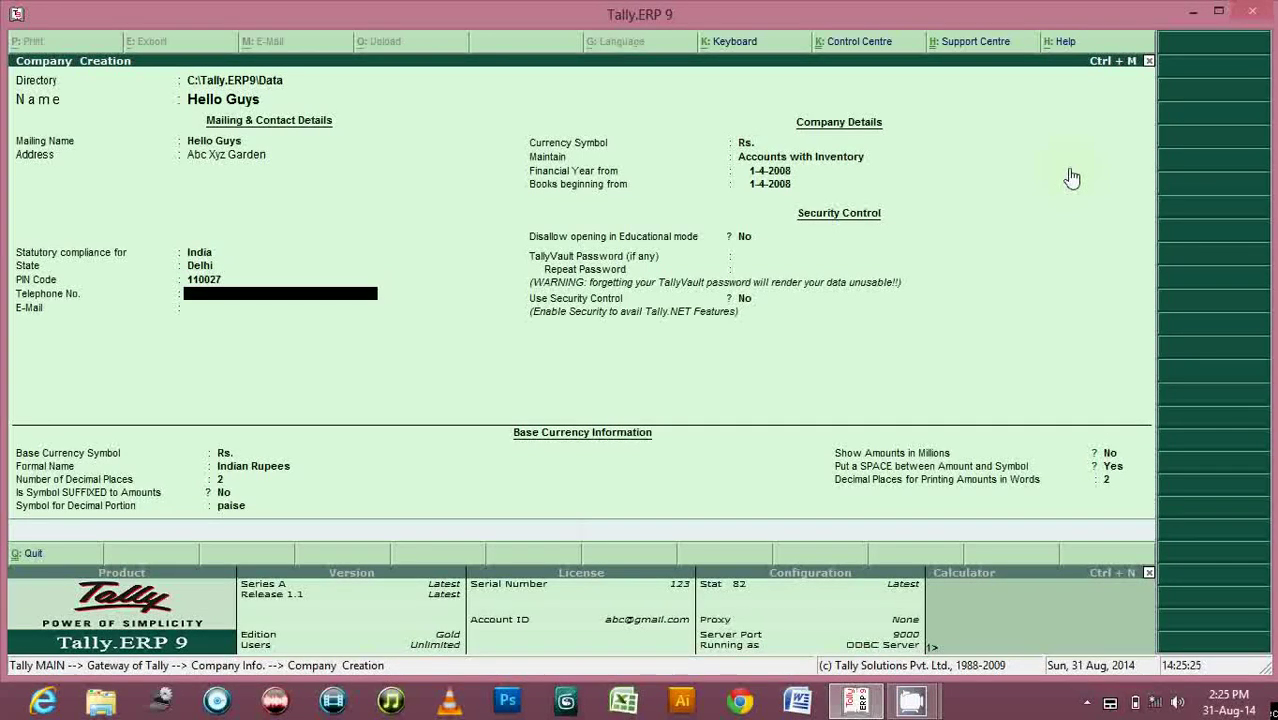
{"action": "type", "text": "9874563210"}
{"action": "key", "text": "Return"}
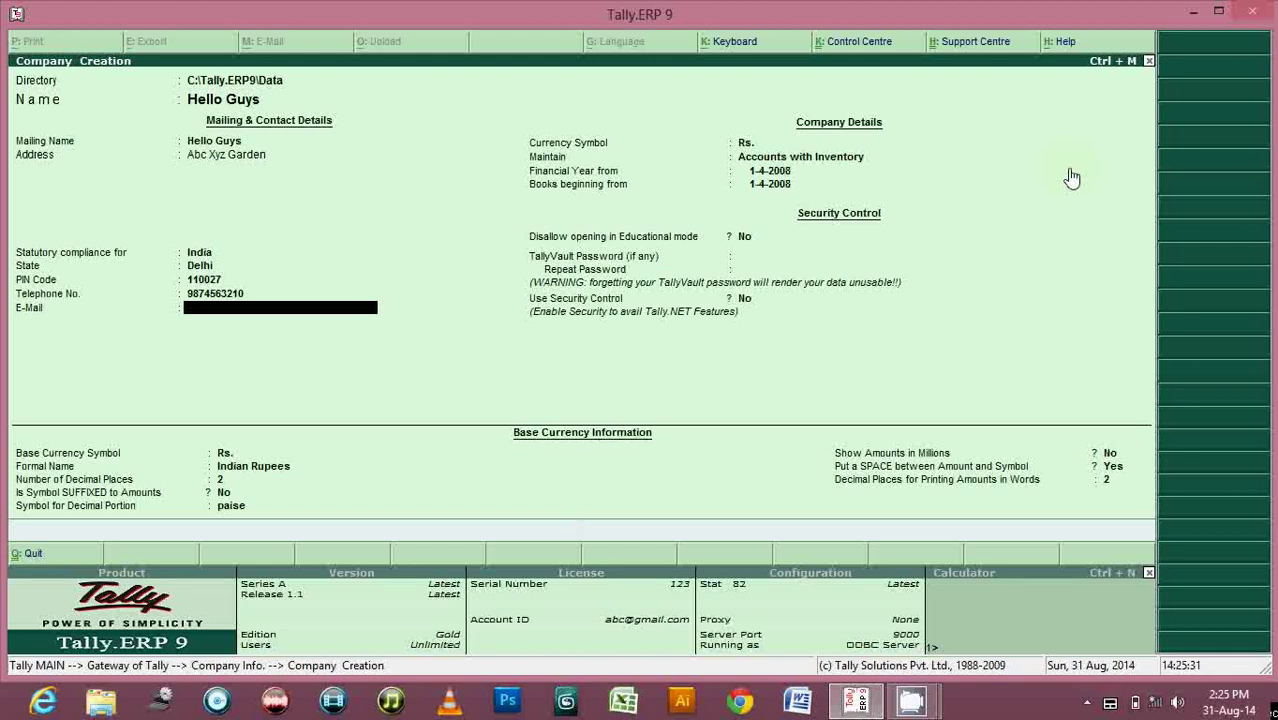
{"action": "key", "text": "Return"}
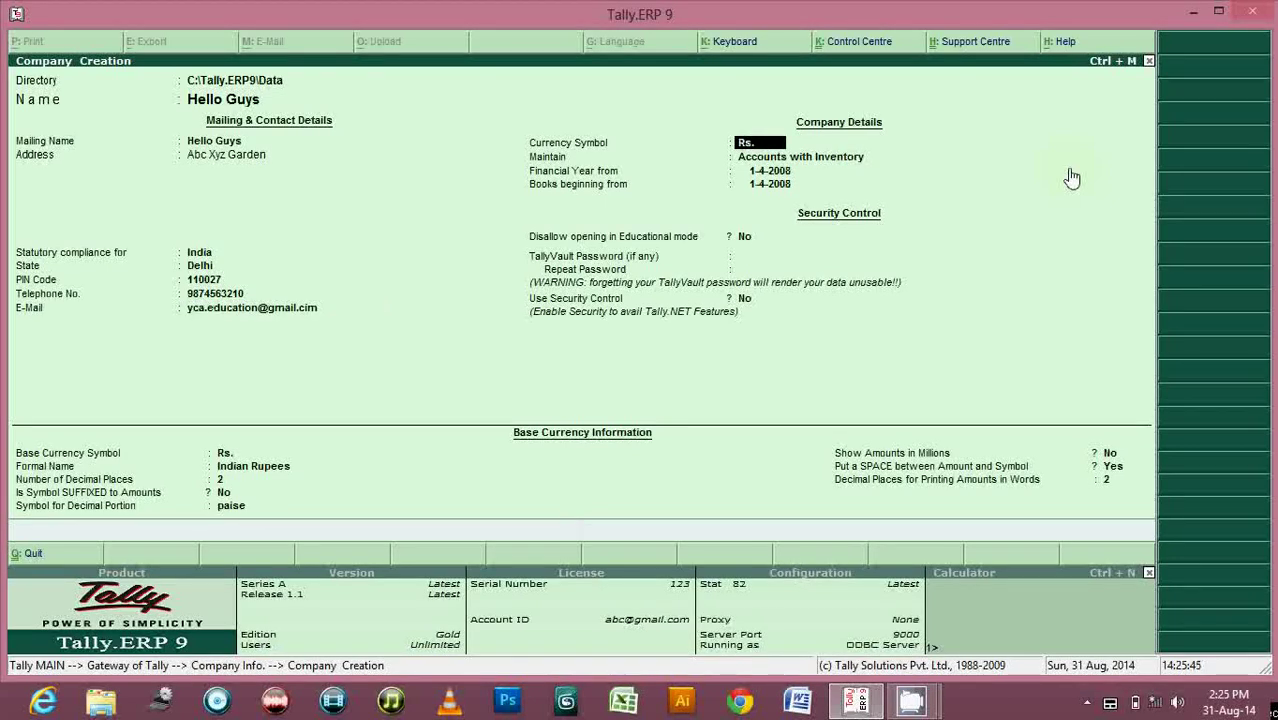
Move past Currency Symbol to bring up the Type of Company list for Maintain.
{"action": "key", "text": "Return"}
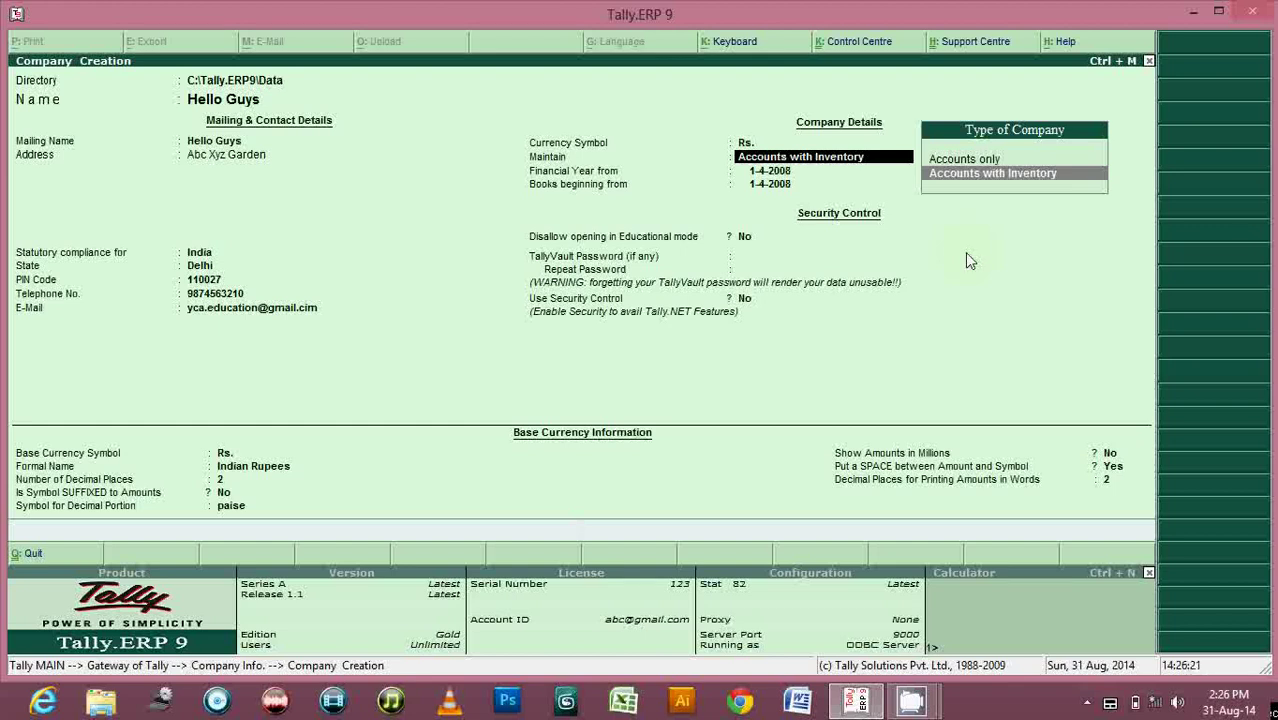
Choose Accounts only as the company type in the Maintain field.
{"action": "key", "text": "Up"}
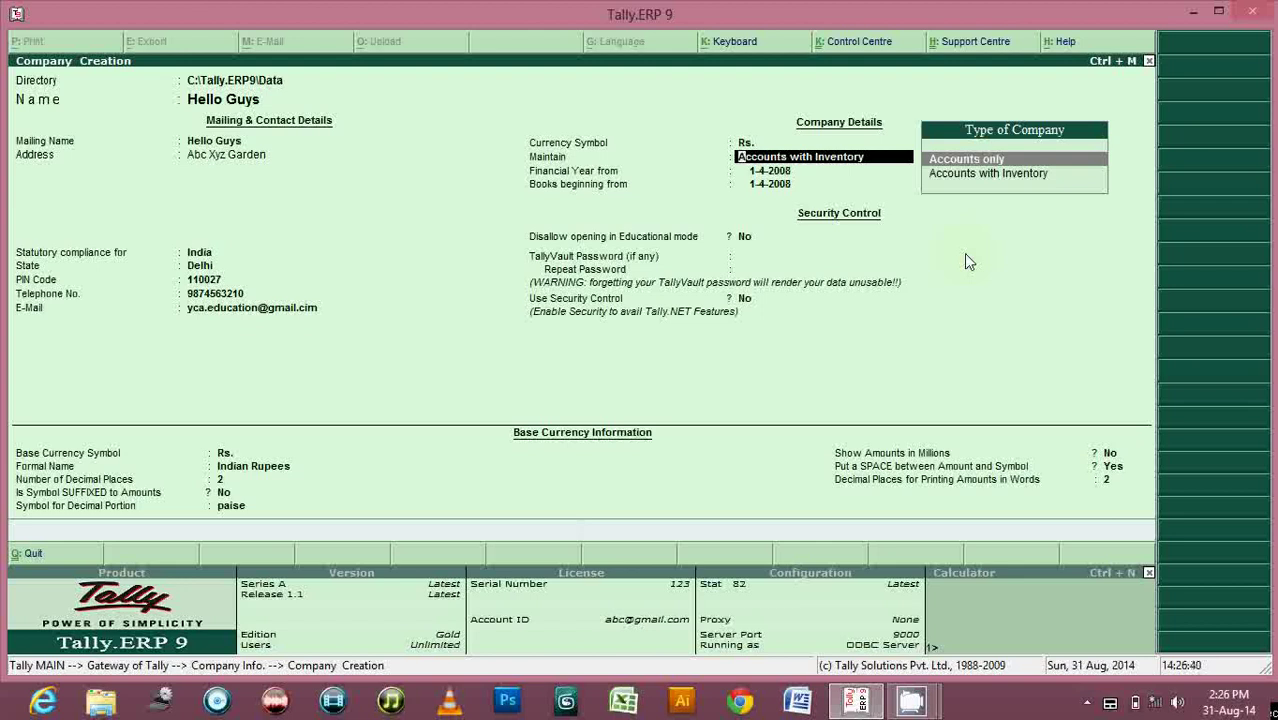
{"action": "key", "text": "Down"}
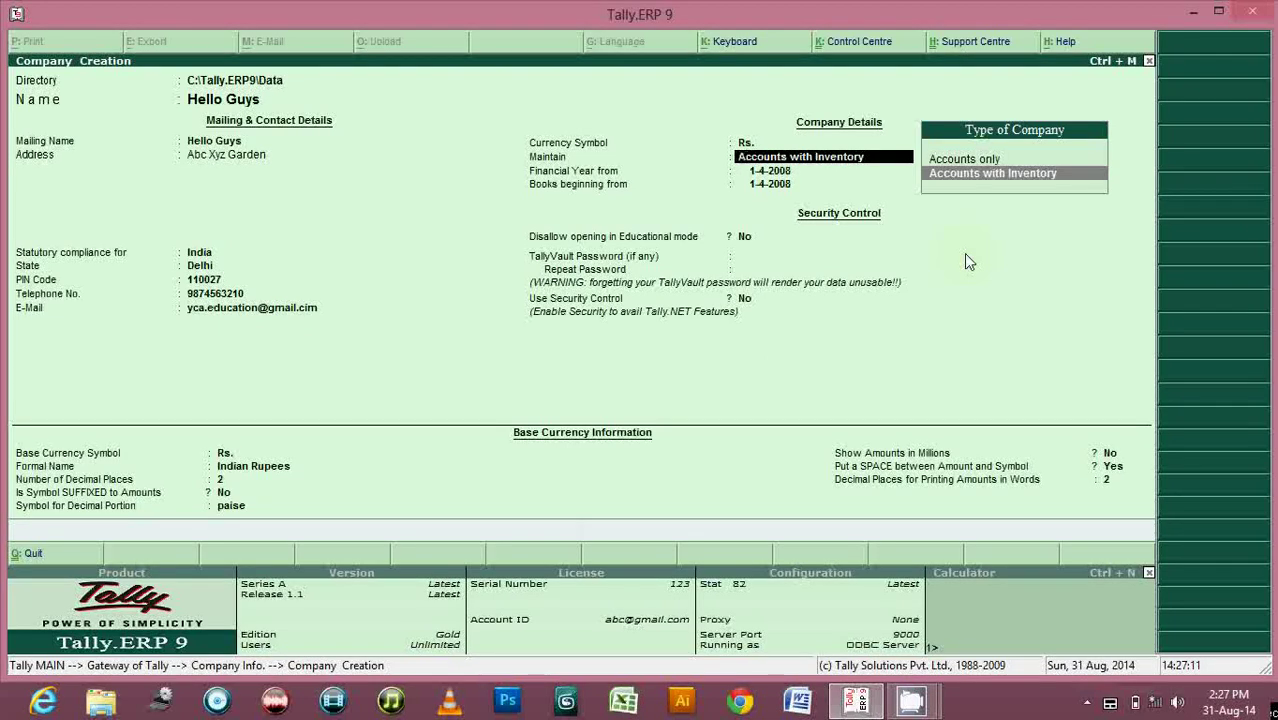
{"action": "key", "text": "Up"}
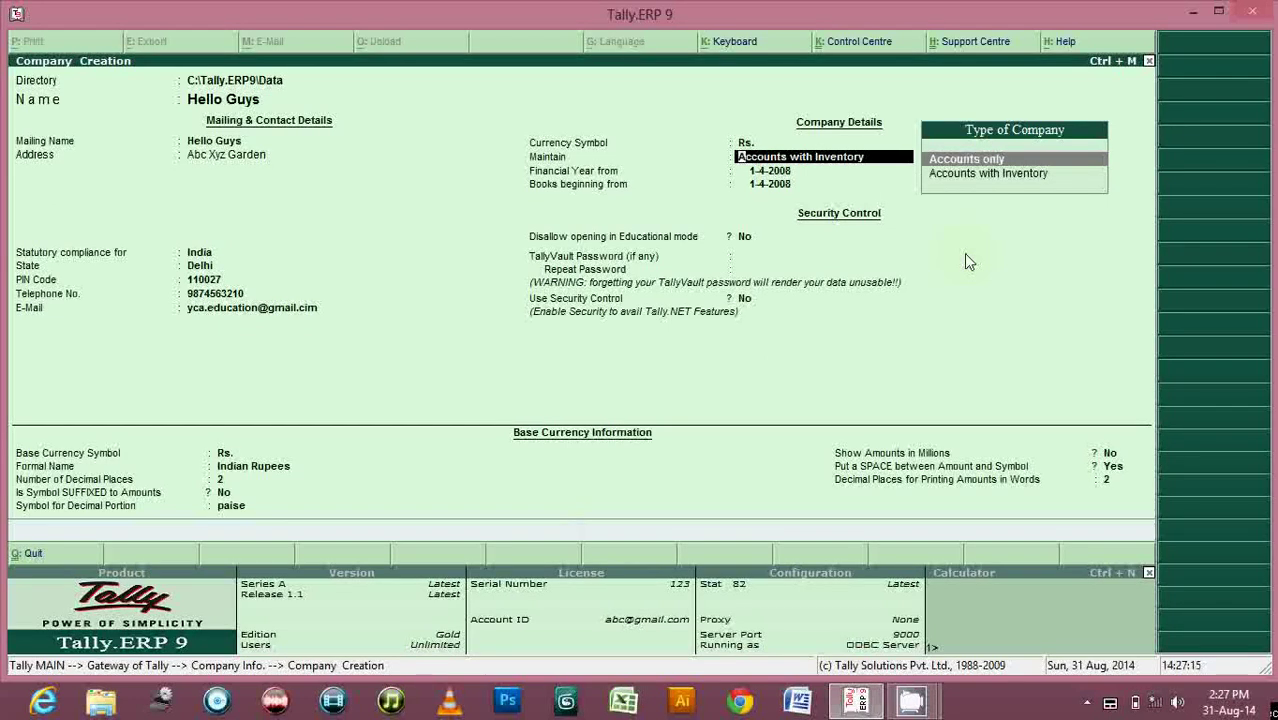
{"action": "key", "text": "Down"}
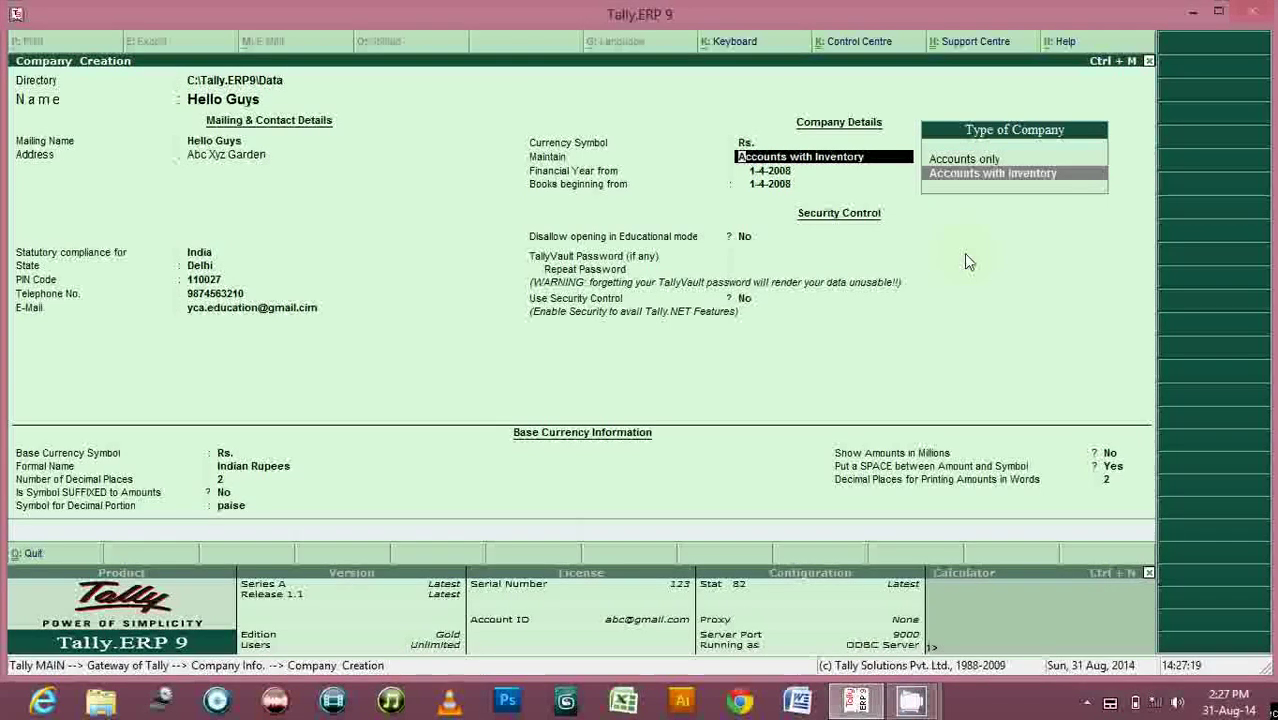
{"action": "key", "text": "Up"}
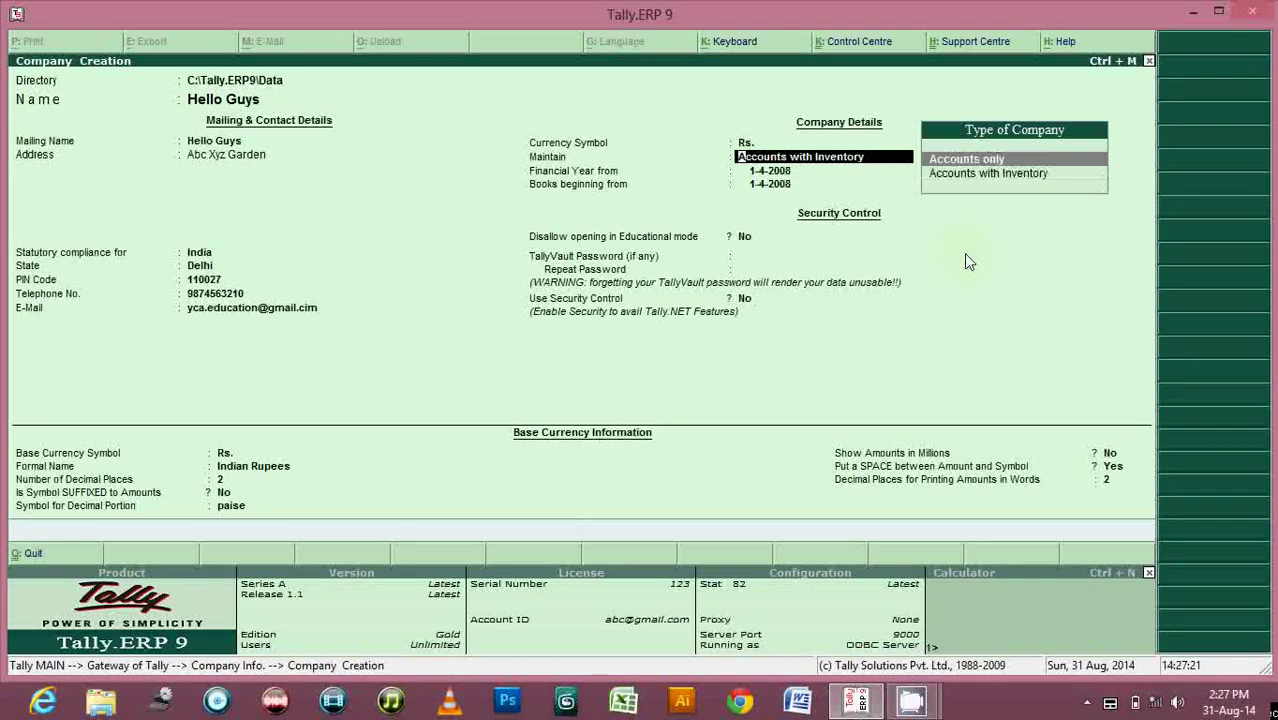
{"action": "key", "text": "Return"}
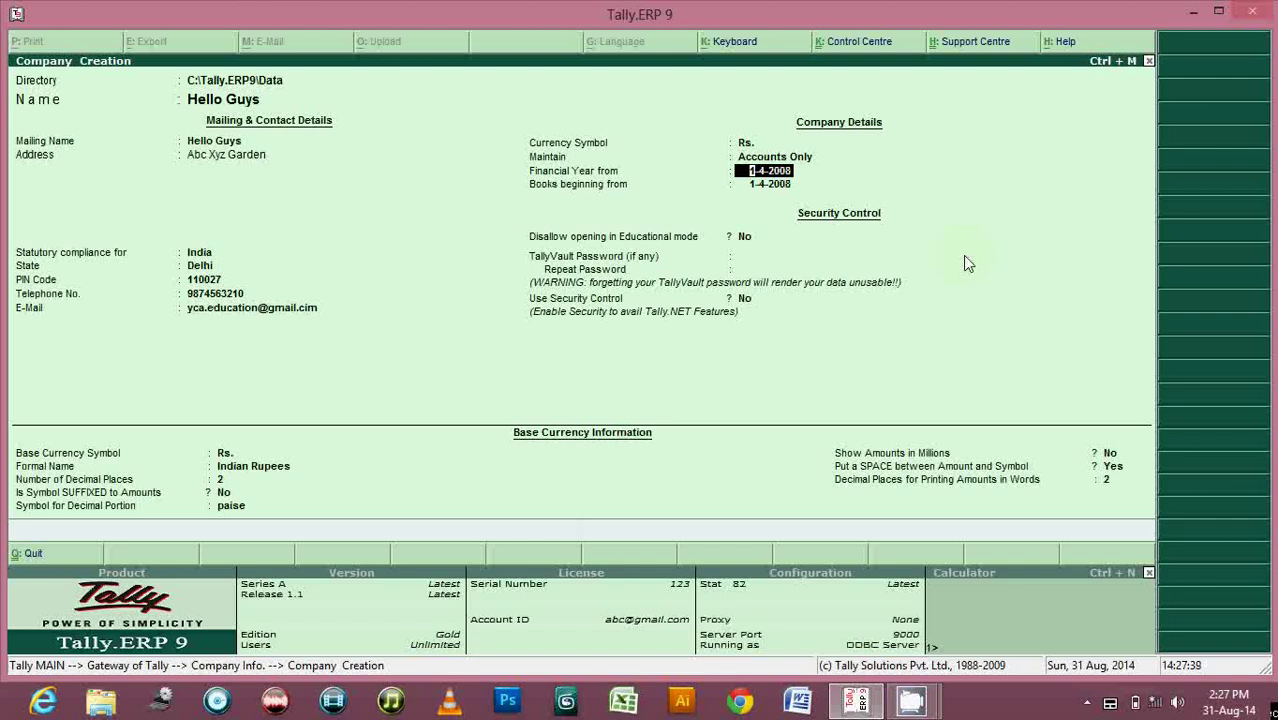
Enter 1-4-2013 as the financial year start and keep it for books beginning.
{"action": "type", "text": "1-4-2013"}
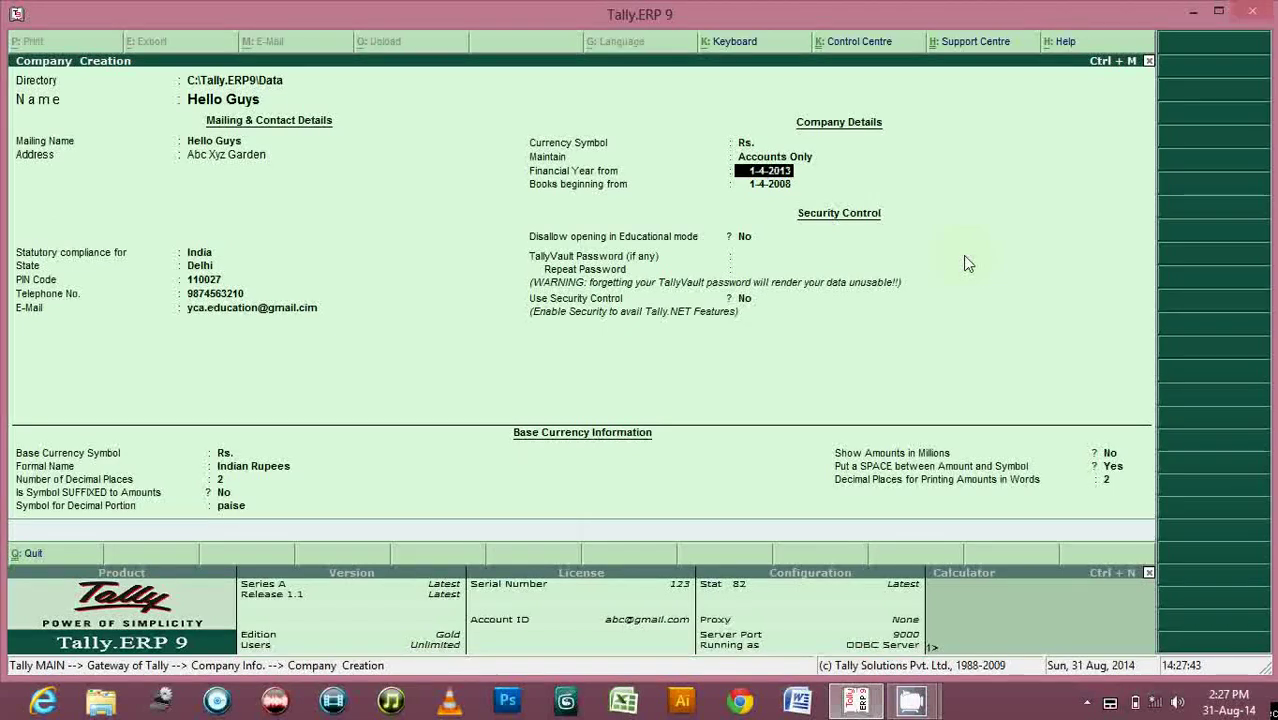
{"action": "key", "text": "Return"}
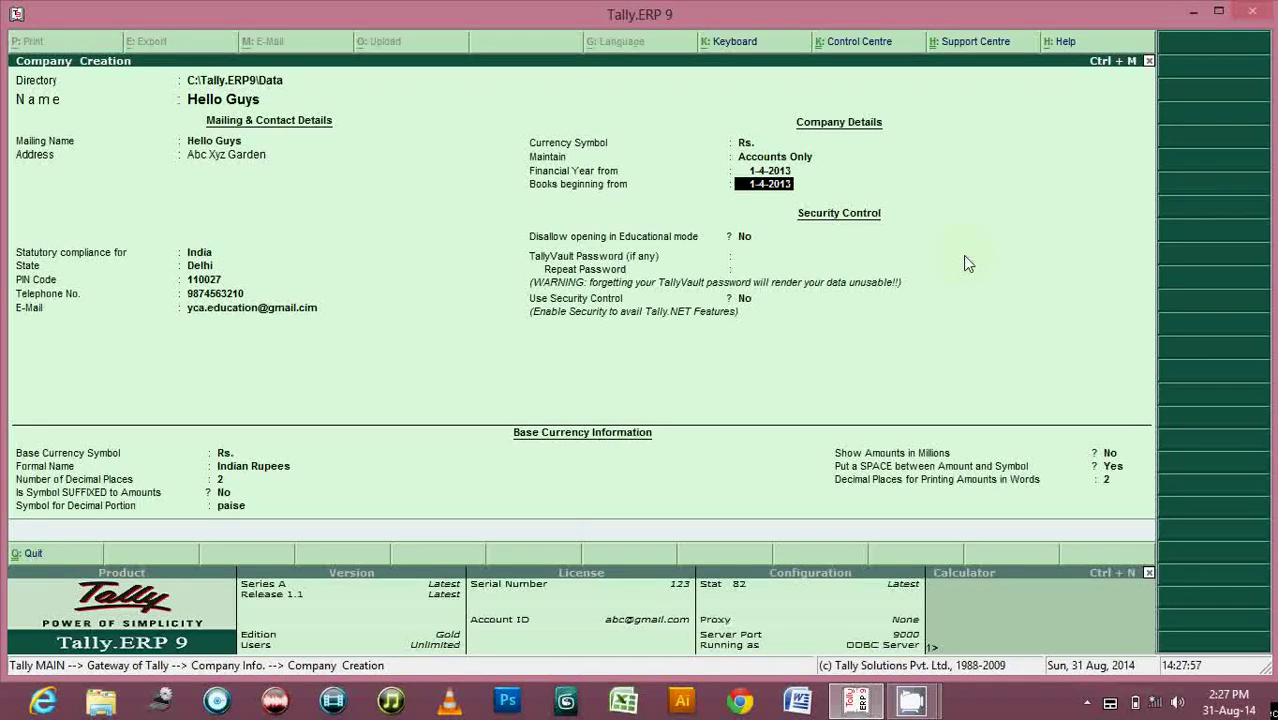
{"action": "key", "text": "Return"}
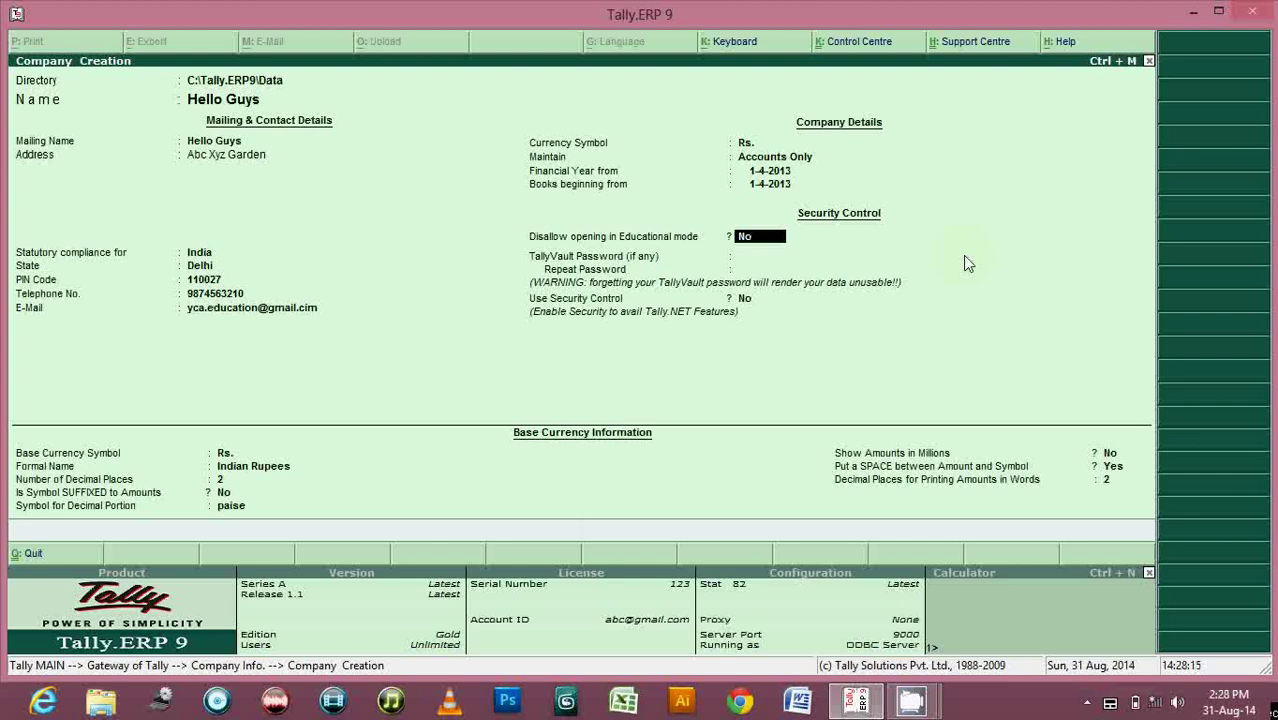
Set and repeat the TallyVault password, leaving Use Security Control at No.
{"action": "key", "text": "Return"}
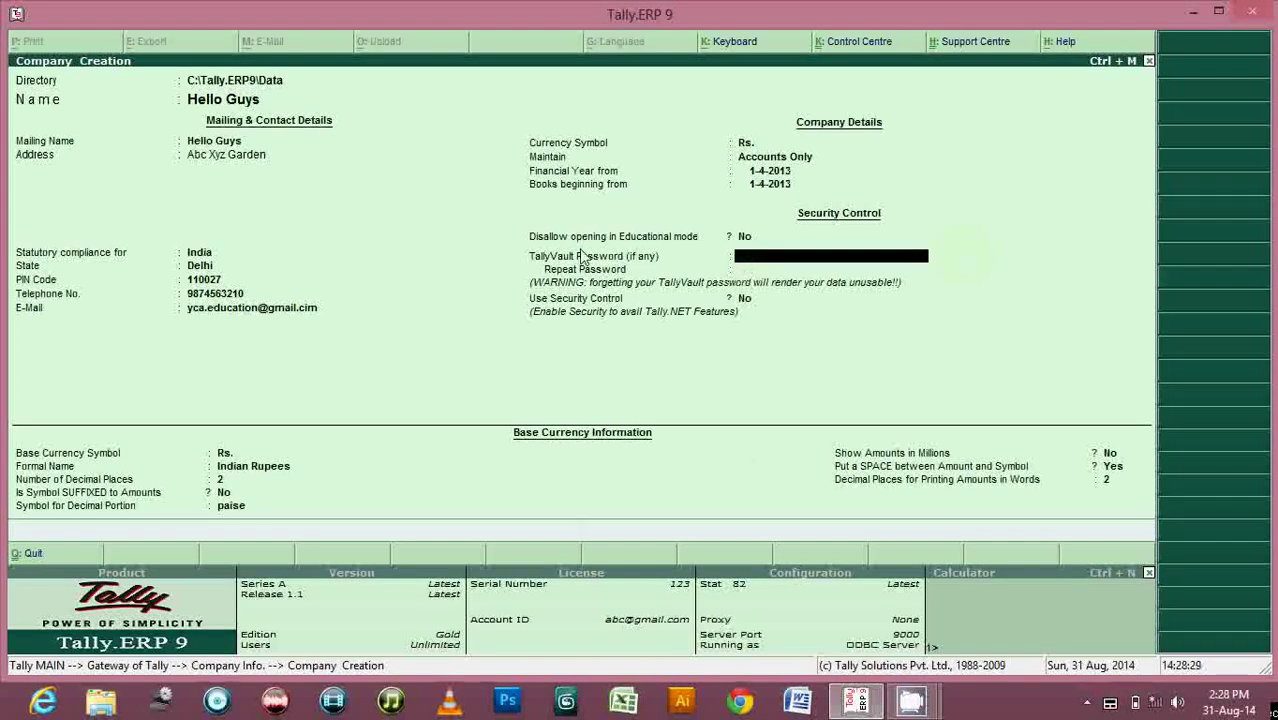
{"action": "type", "text": "***"}
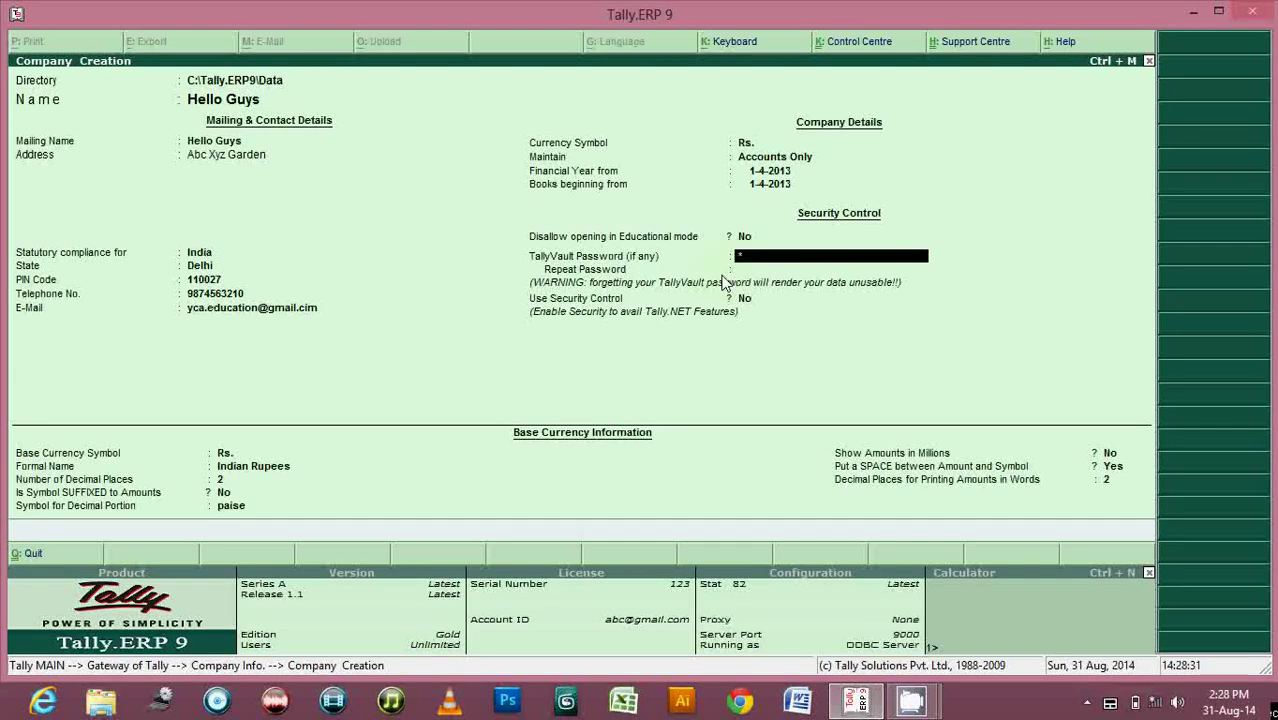
{"action": "key", "text": "Return"}
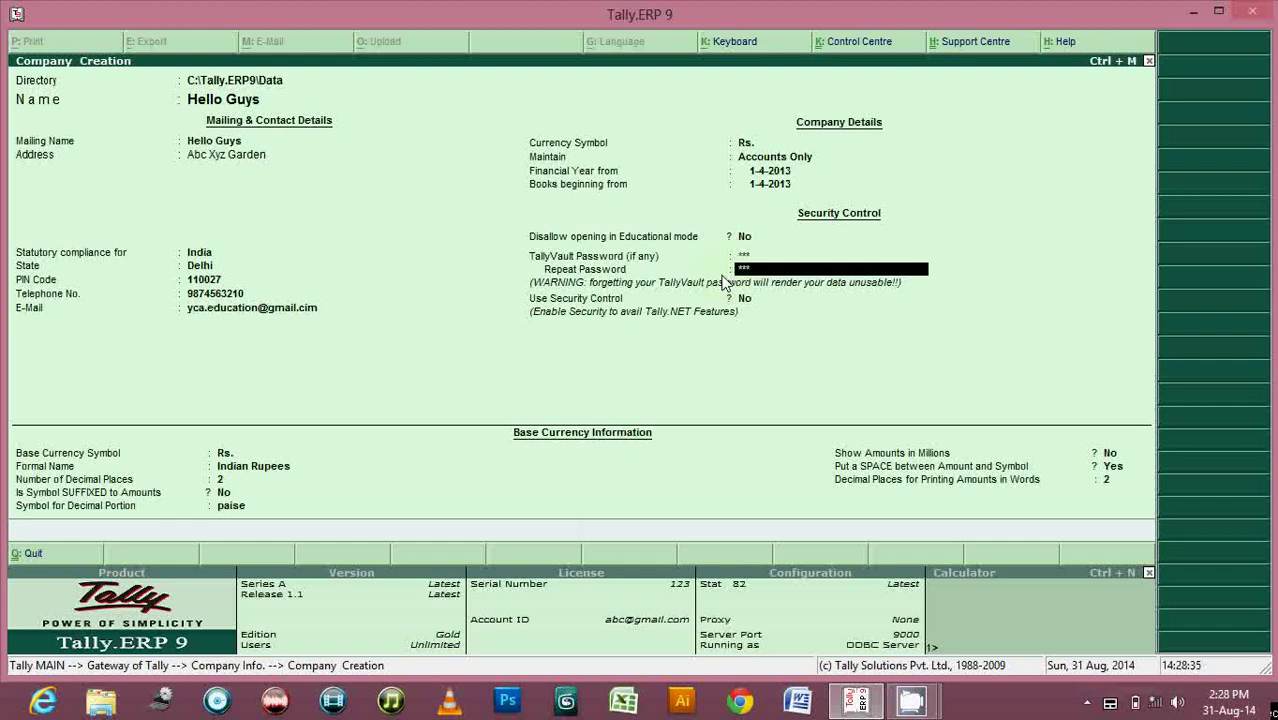
{"action": "type", "text": "***"}
{"action": "key", "text": "Return"}
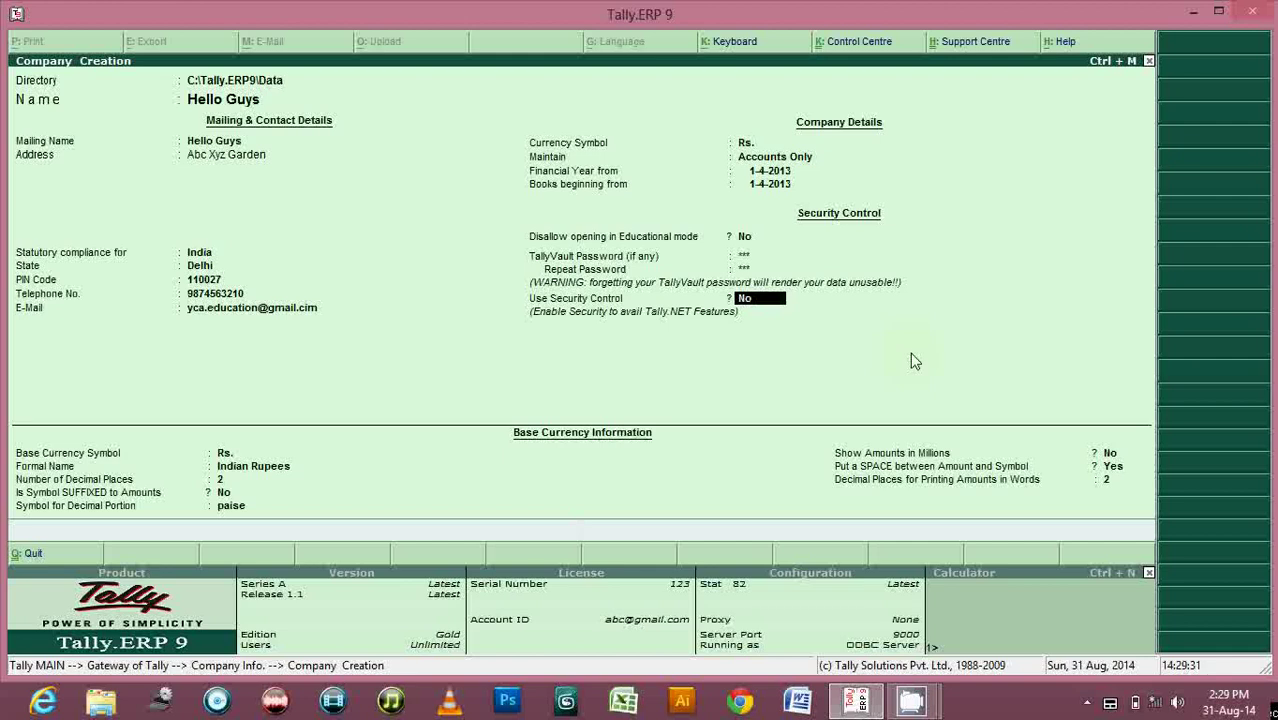
{"action": "key", "text": "Return"}
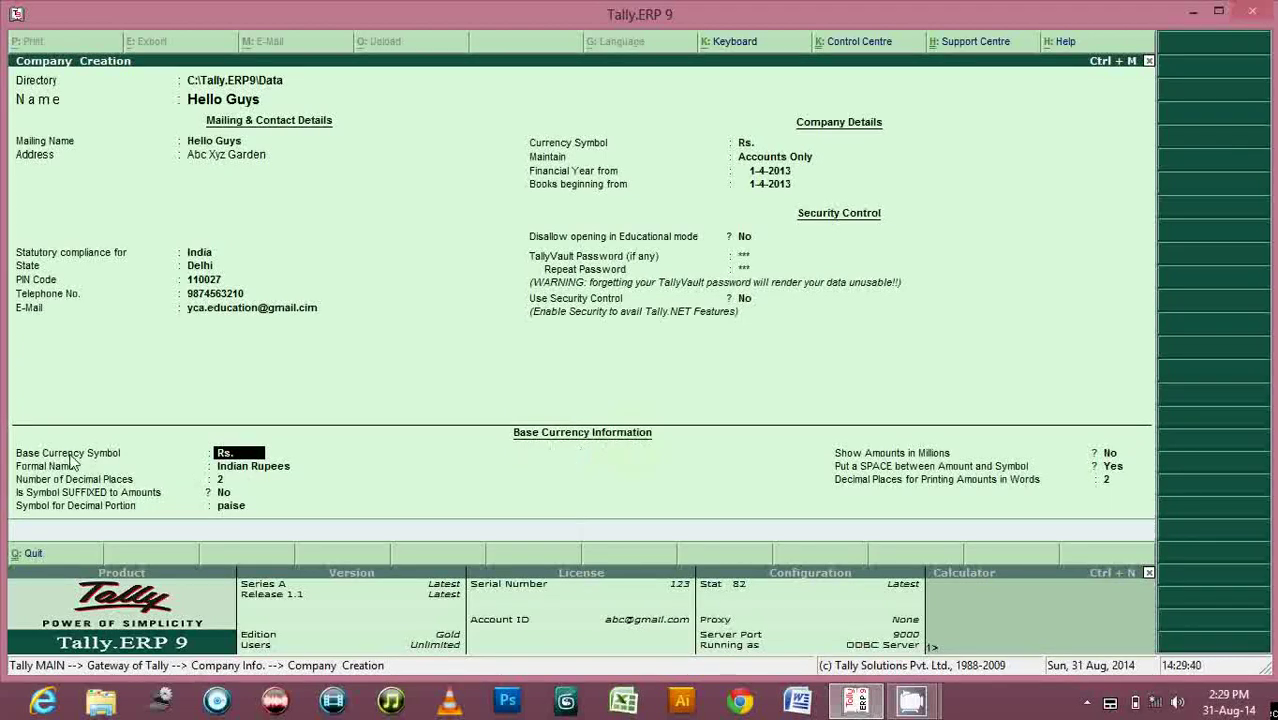
Keep Indian Rupees, 2 decimal places, paise and other currency defaults until Accept? appears.
{"action": "left_click", "coordinate": [229, 470]}
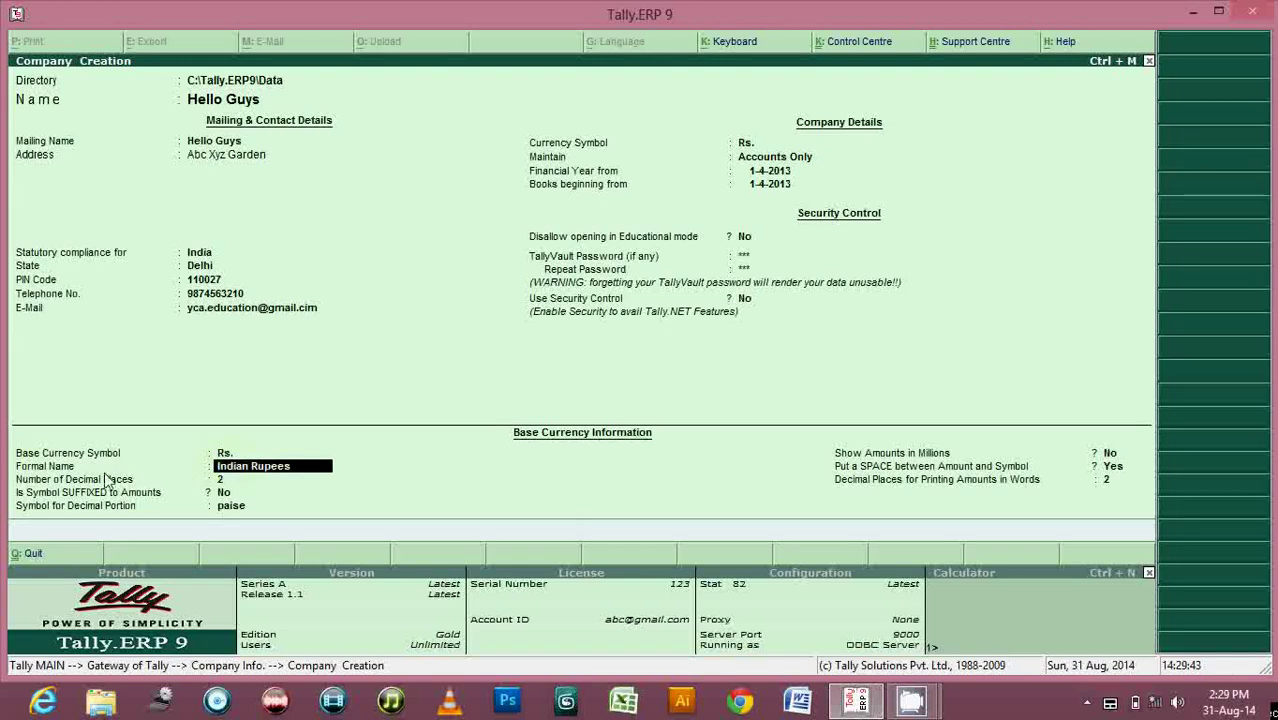
{"action": "key", "text": "Return"}
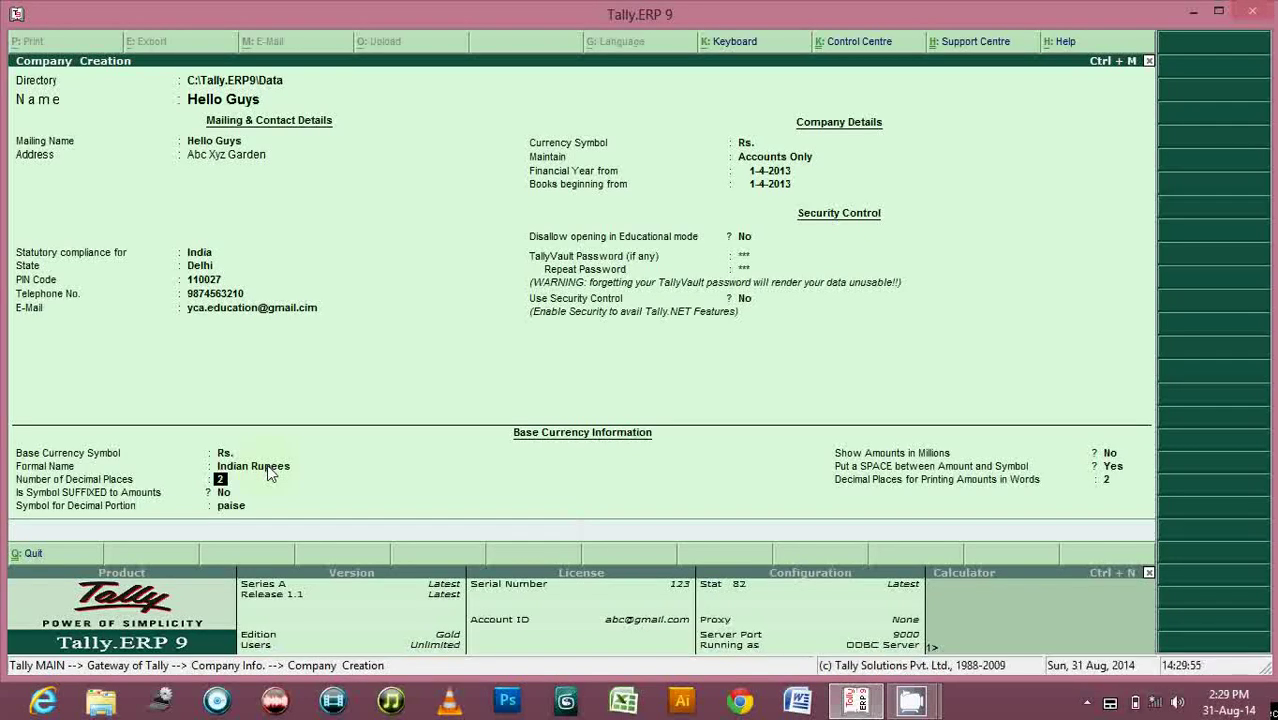
{"action": "key", "text": "Return"}
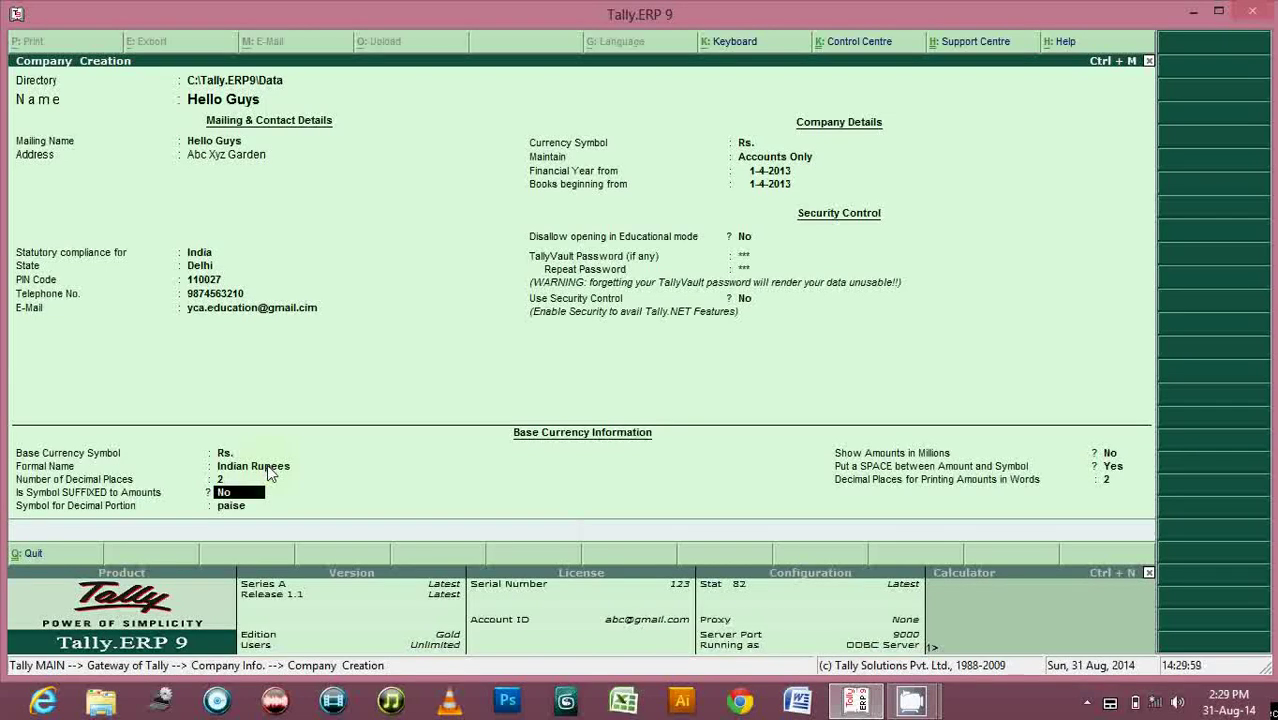
{"action": "key", "text": "Return"}
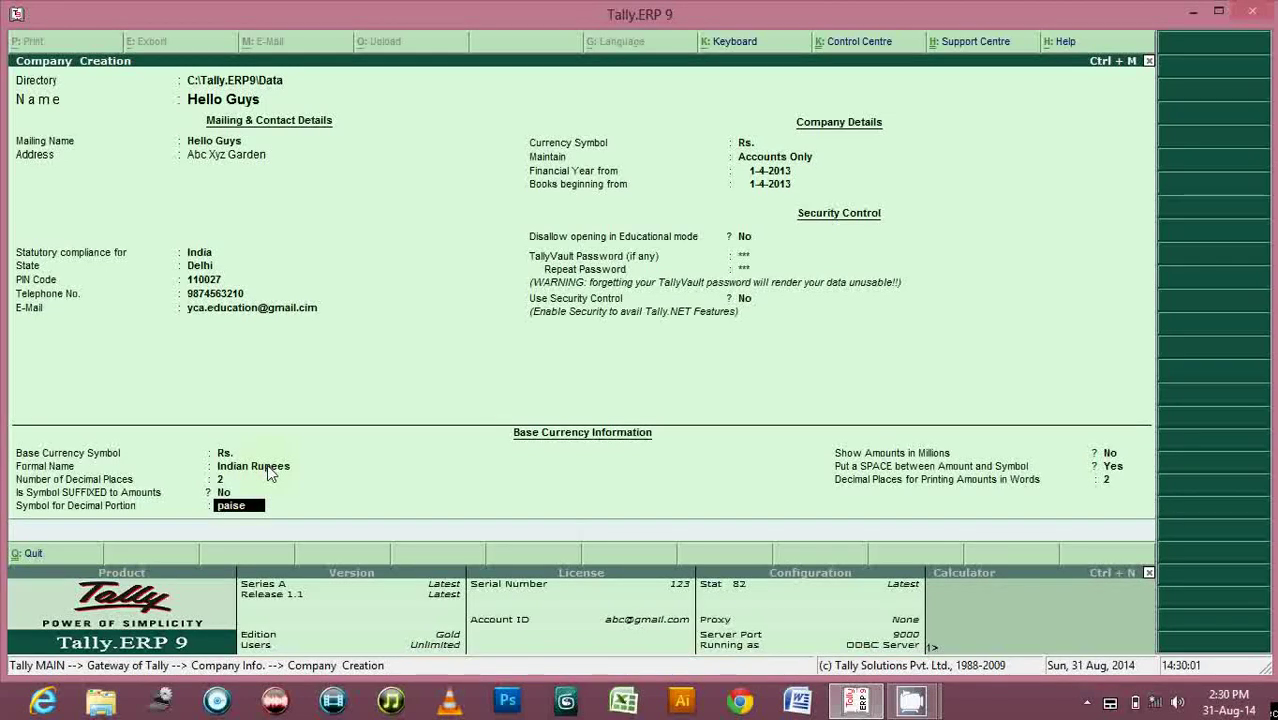
{"action": "key", "text": "Return"}
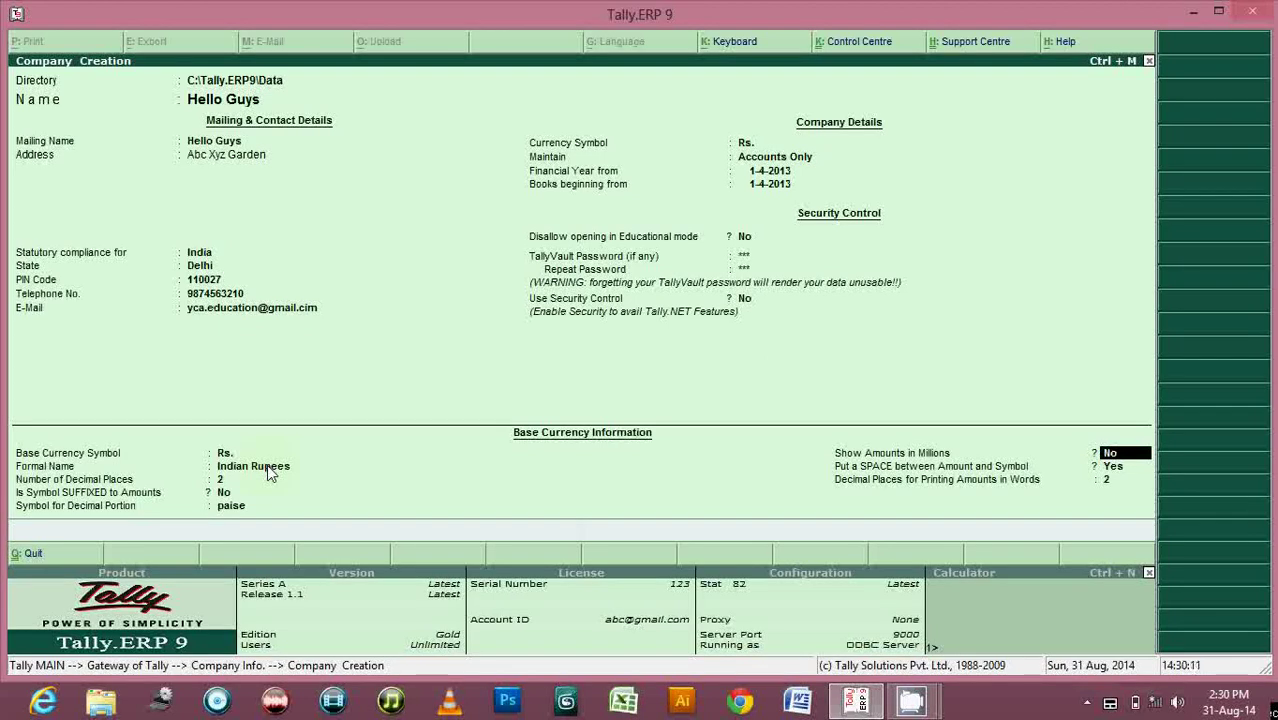
{"action": "key", "text": "Return"}
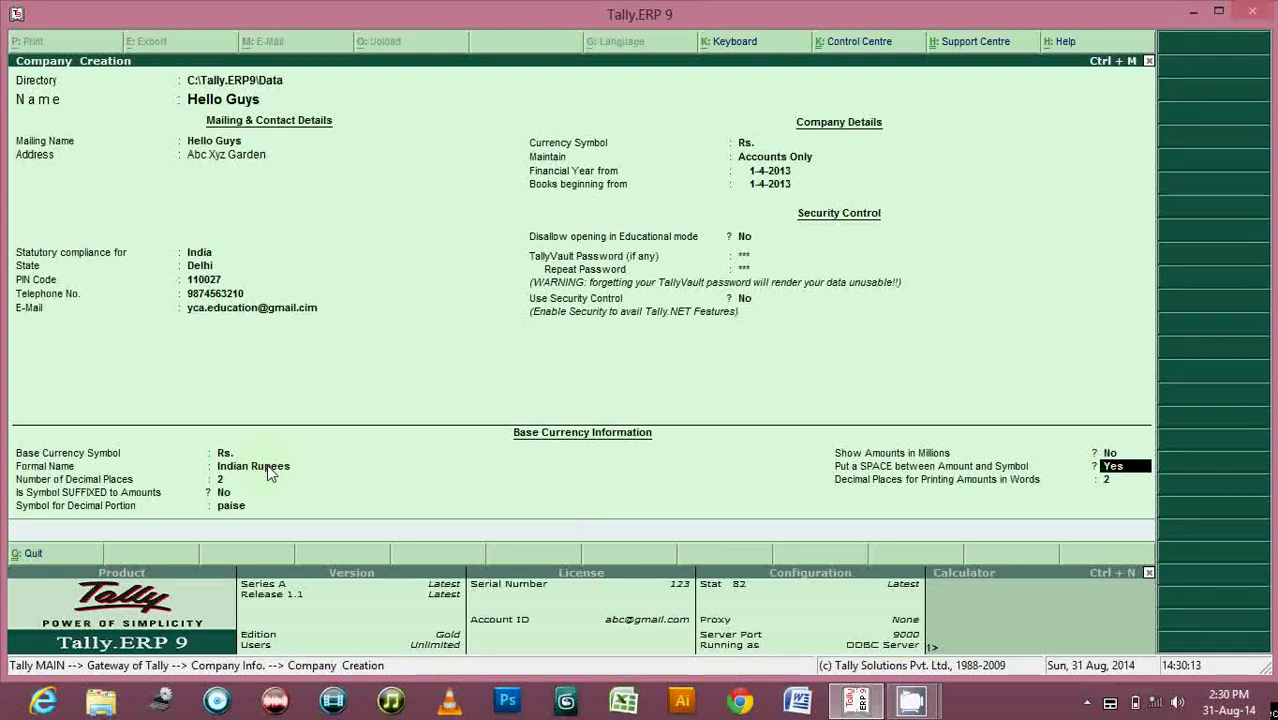
{"action": "key", "text": "Return"}
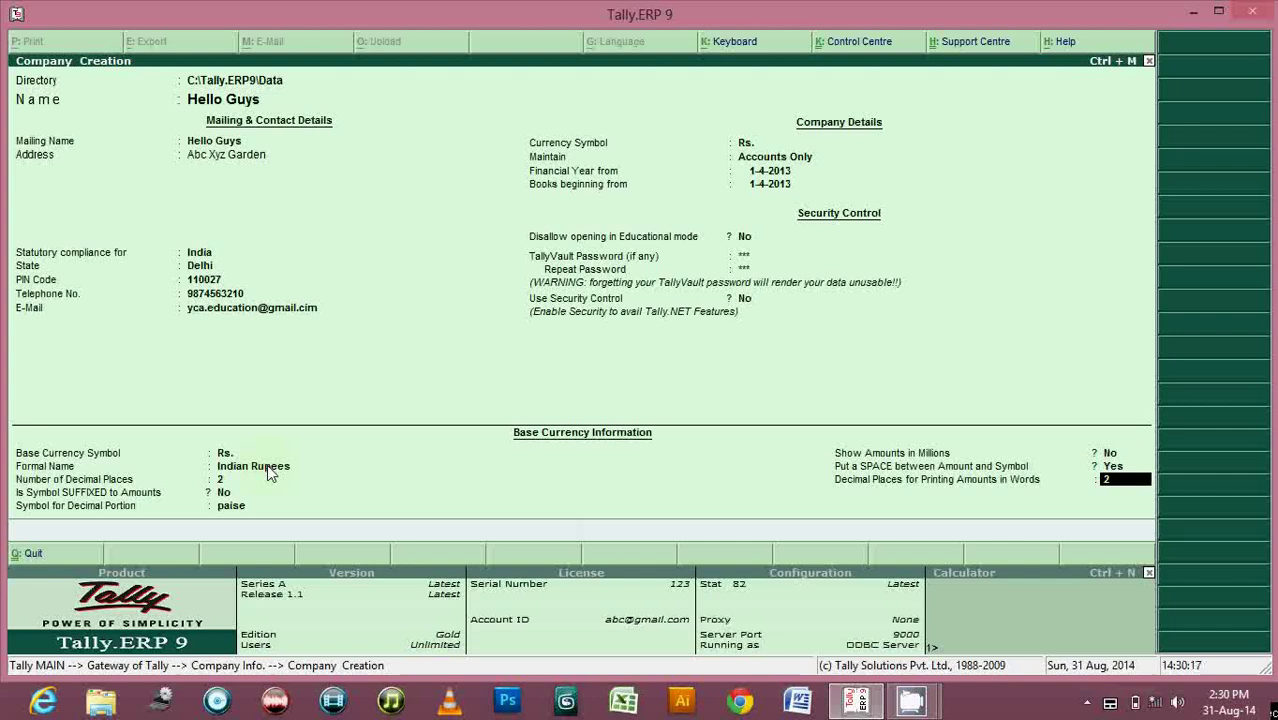
{"action": "key", "text": "Return"}
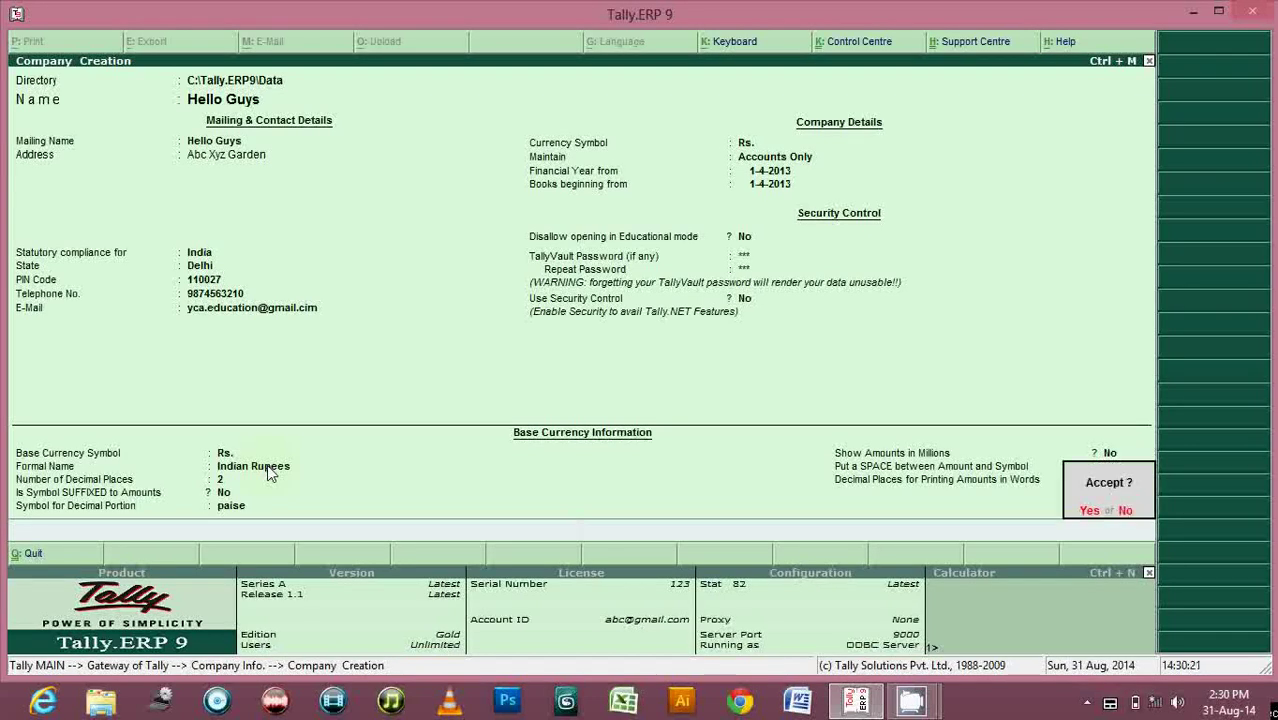
Answer Yes to save the Hello Guys company details.
{"action": "key", "text": "y"}
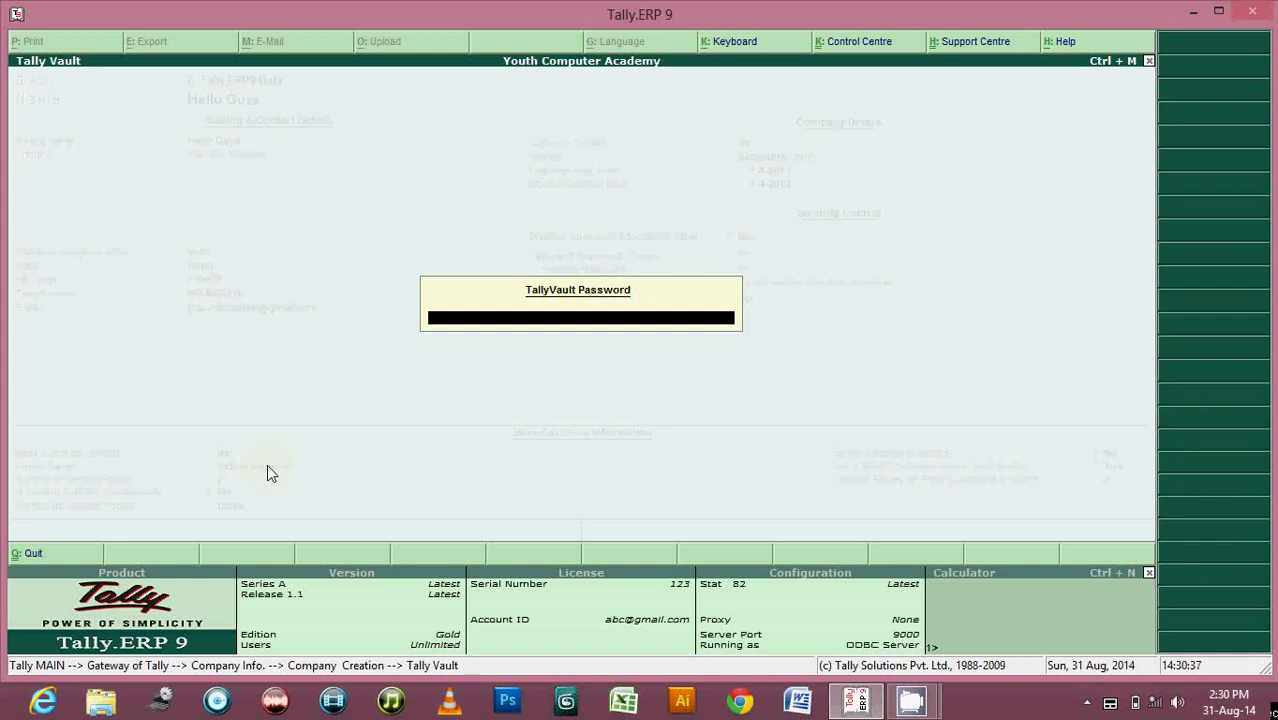
Enter the TallyVault password to unlock and finish creating Hello Guys.
{"action": "key", "text": "Return"}
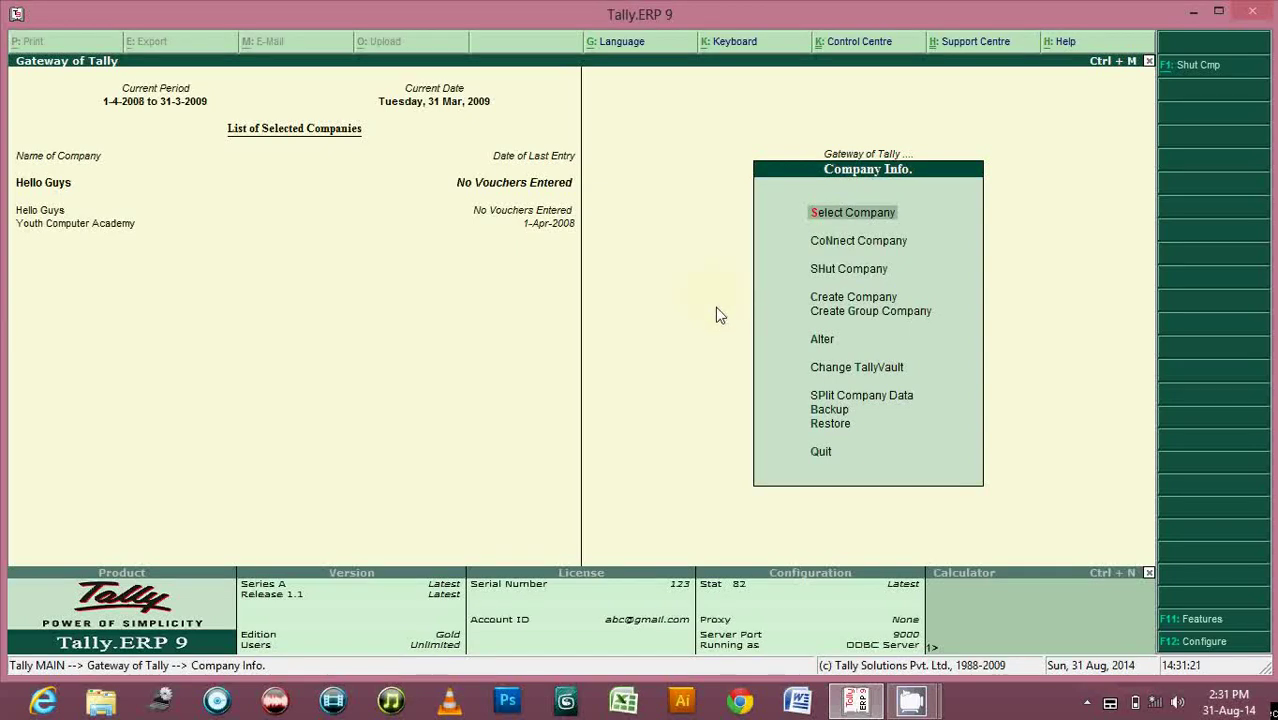
Close Company Info and return to the Gateway of Tally, with Hello Guys listed among selected companies.
{"action": "key", "text": "Escape"}
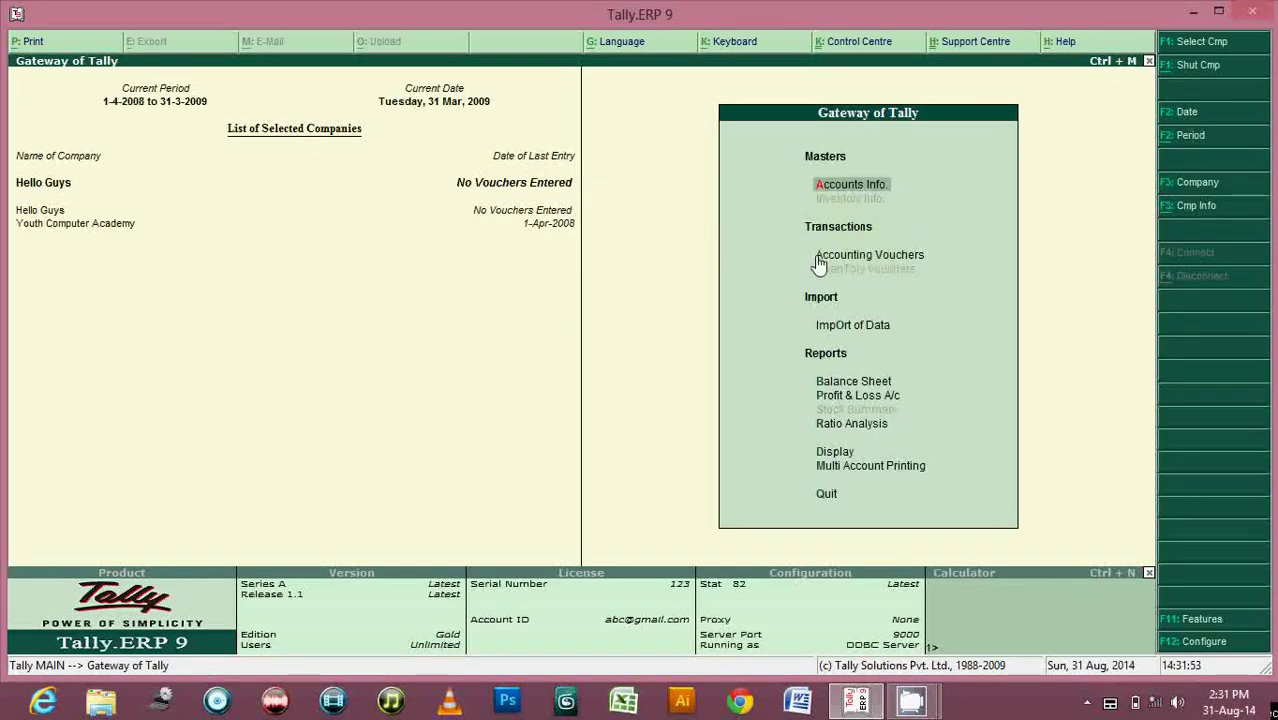
Open Accounting Vouchers for Hello Guys, showing a blank Payment voucher No. 1.
{"action": "left_click", "coordinate": [879, 262]}
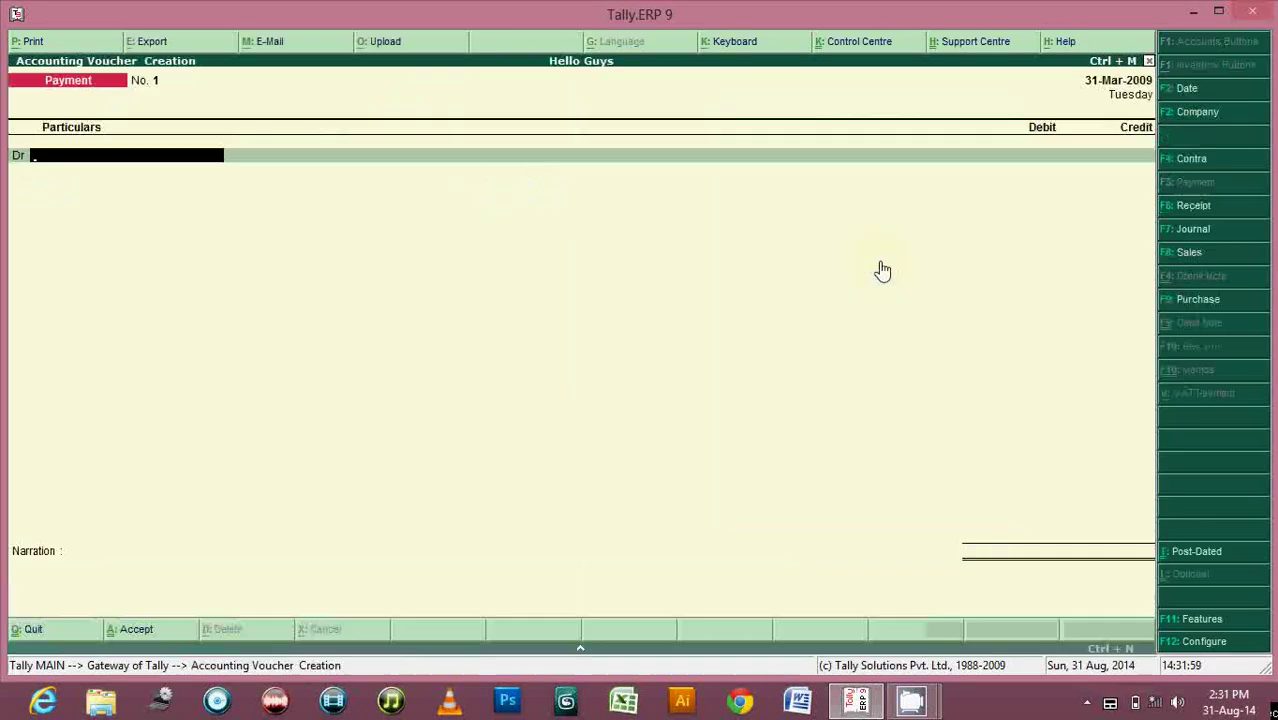